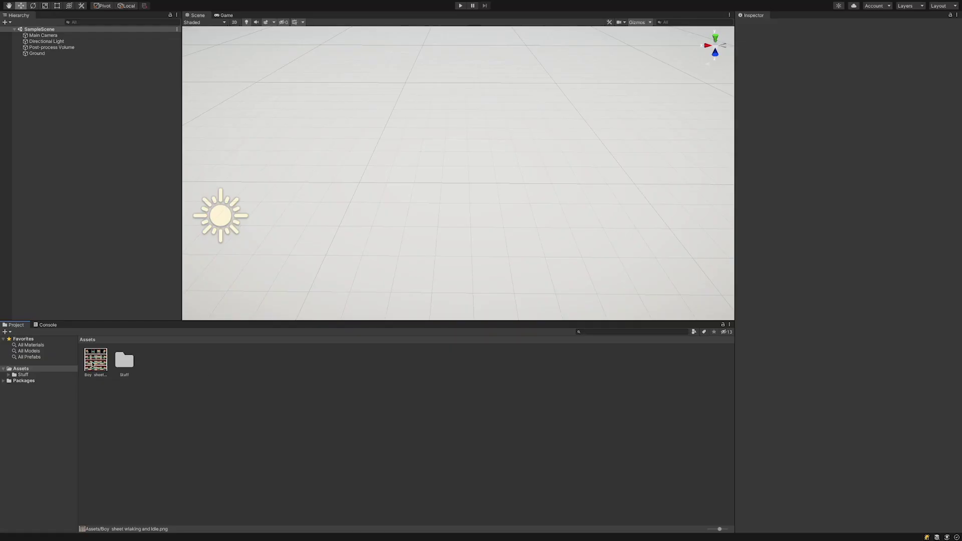
# Configure the boy sprite sheet's import with Alpha Is Transparency enabled, Repeat wrapping, Point (no filter) filtering and no compression, and apply
pyautogui.click(92, 364)
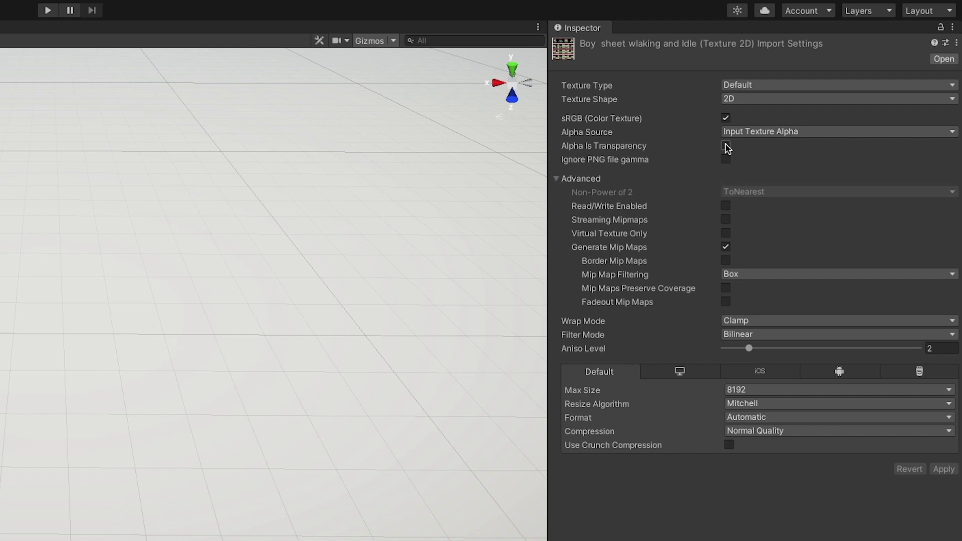
pyautogui.click(725, 146)
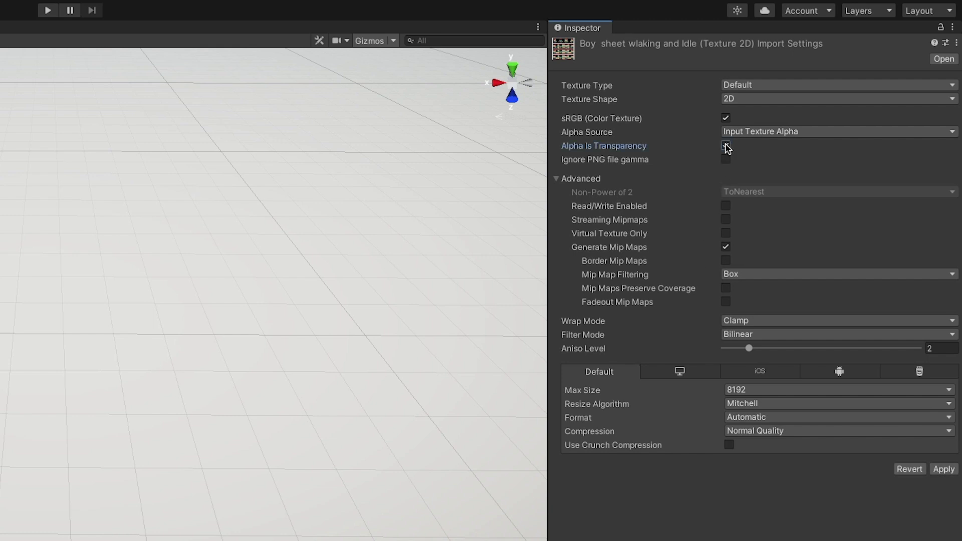
pyautogui.click(746, 321)
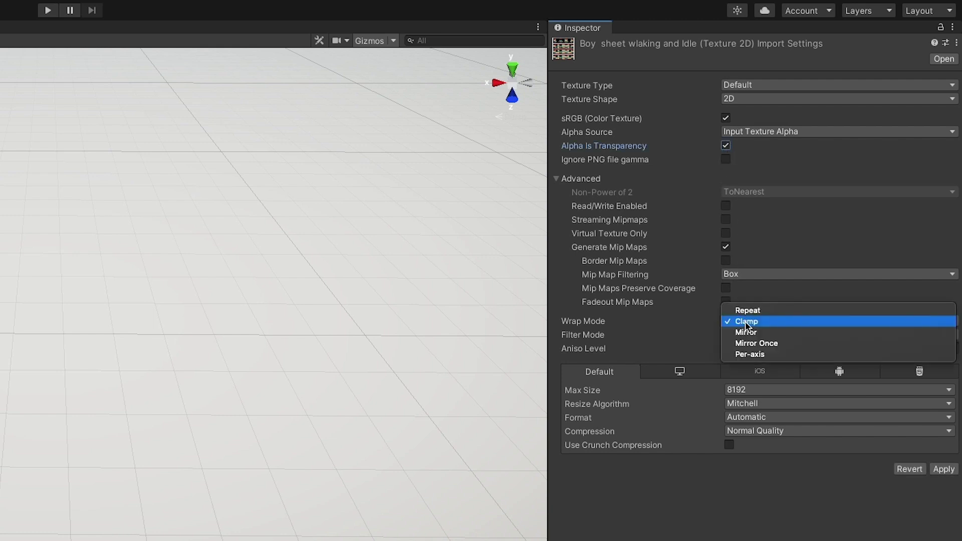
pyautogui.click(747, 311)
pyautogui.click(741, 334)
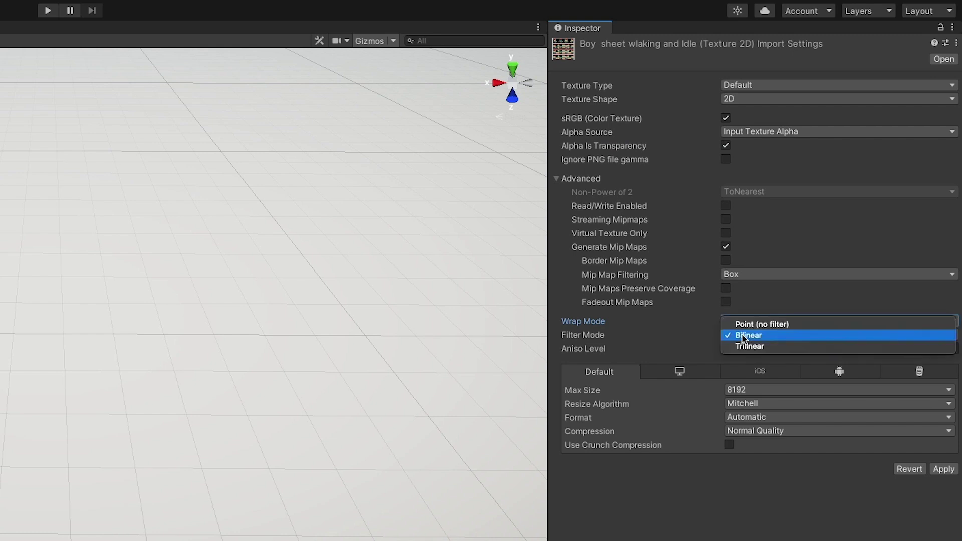
pyautogui.click(742, 325)
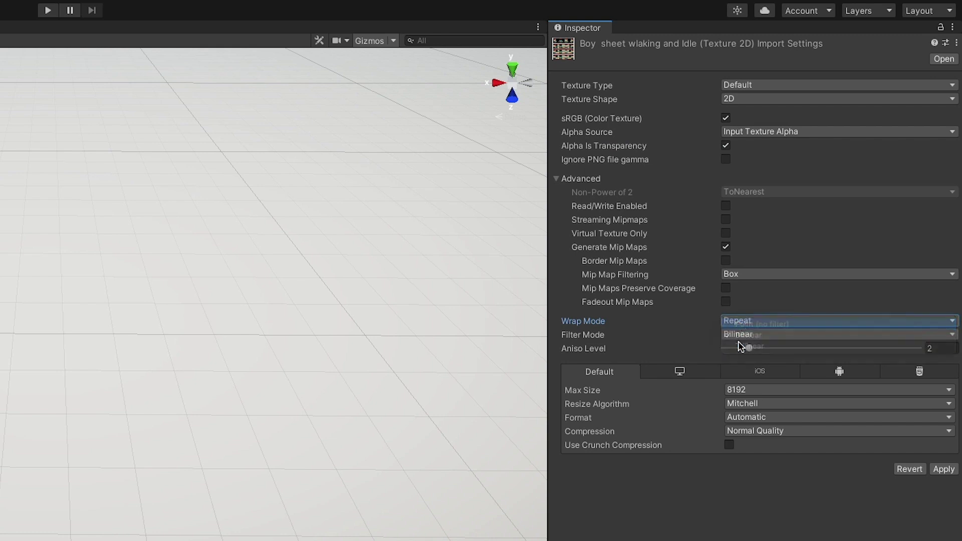
pyautogui.click(735, 431)
pyautogui.click(738, 410)
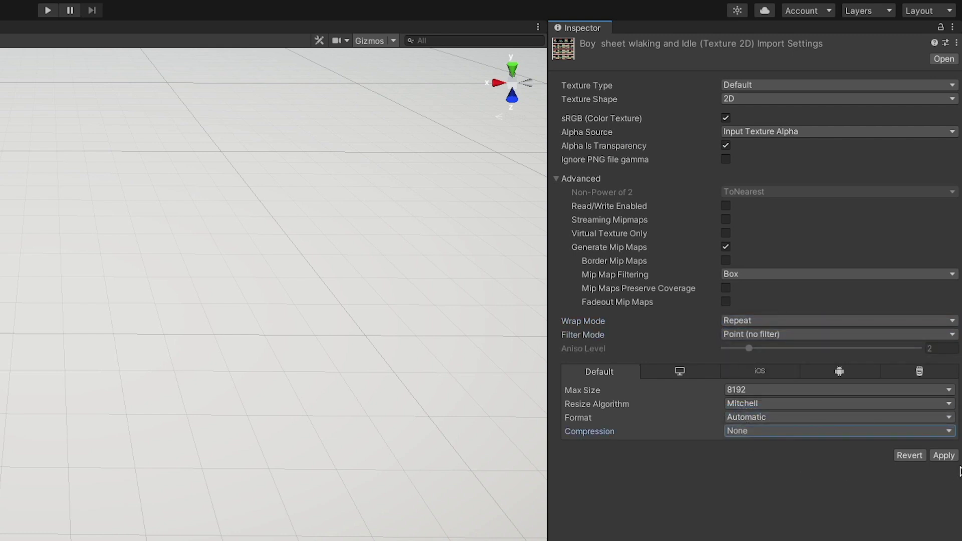
pyautogui.click(944, 455)
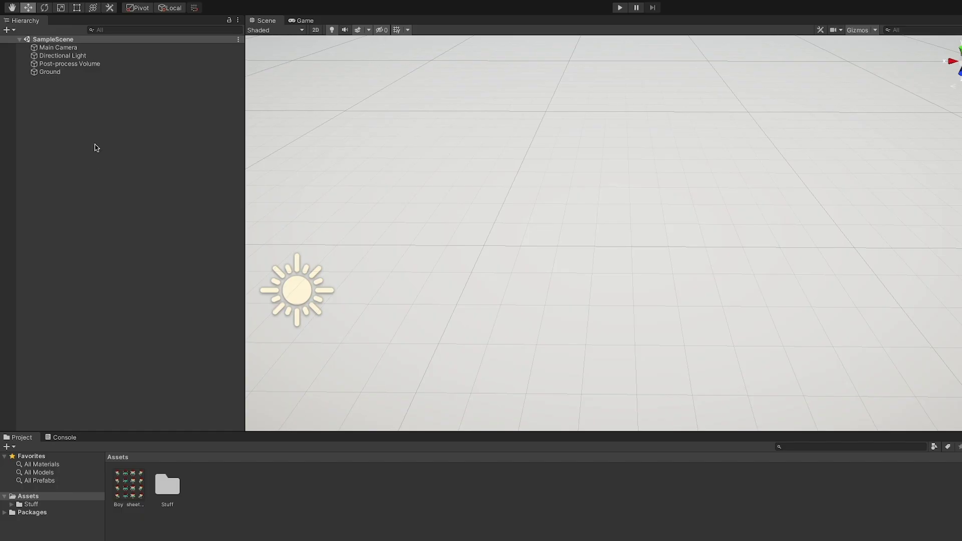
# Add a 3D Plane object to the scene
pyautogui.rightClick(96, 146)
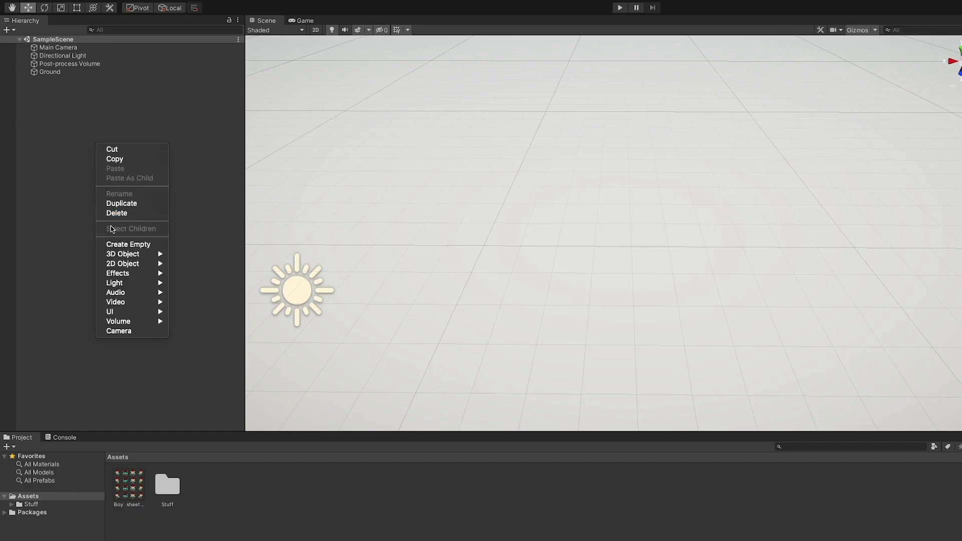
pyautogui.moveTo(117, 252)
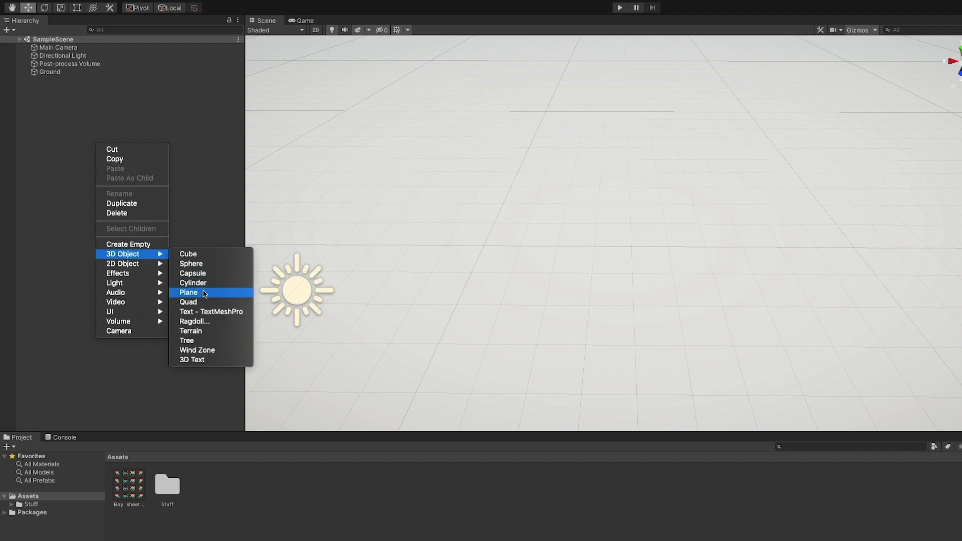
pyautogui.click(204, 292)
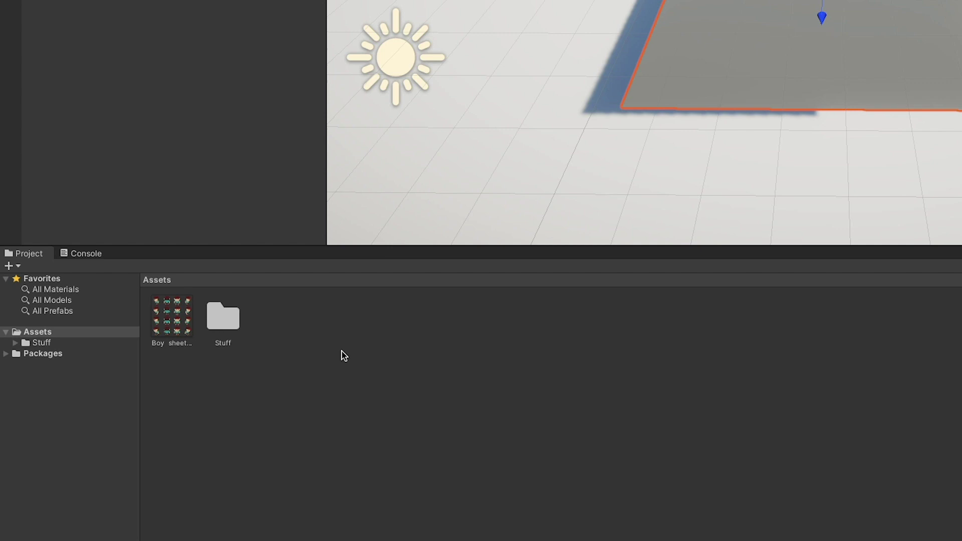
# Create a PBR Graph shader in the Assets folder named 3D Sprite Graph
pyautogui.rightClick(343, 354)
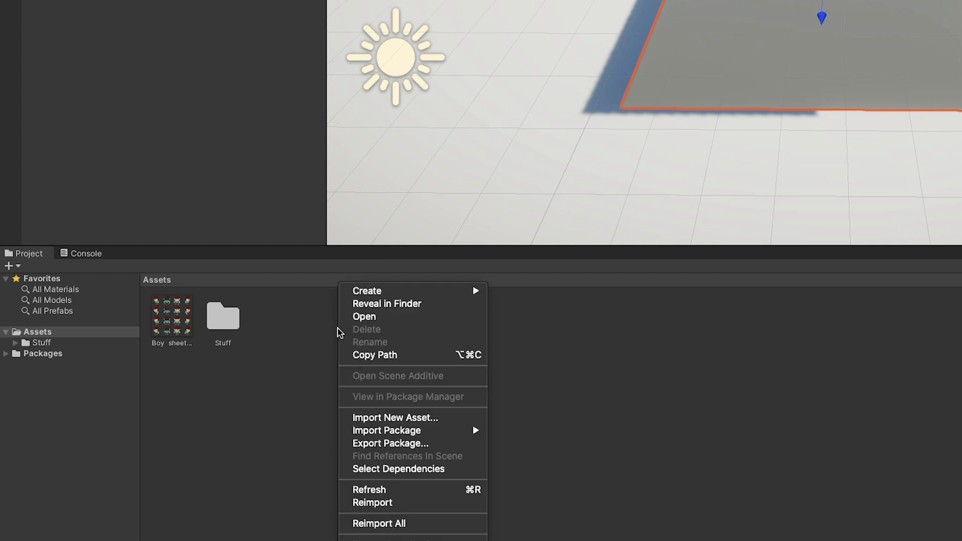
pyautogui.moveTo(429, 290)
pyautogui.moveTo(560, 108)
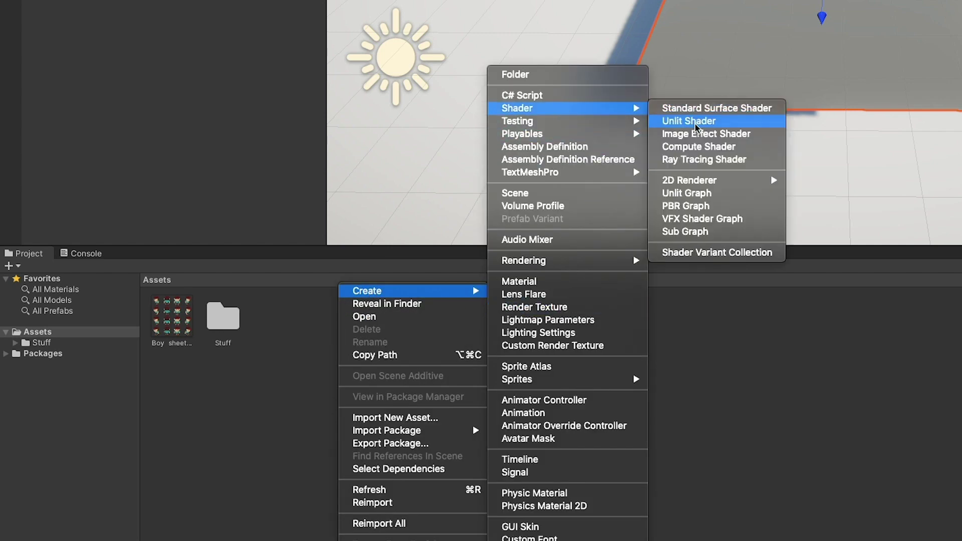
pyautogui.click(685, 205)
pyautogui.write('3')
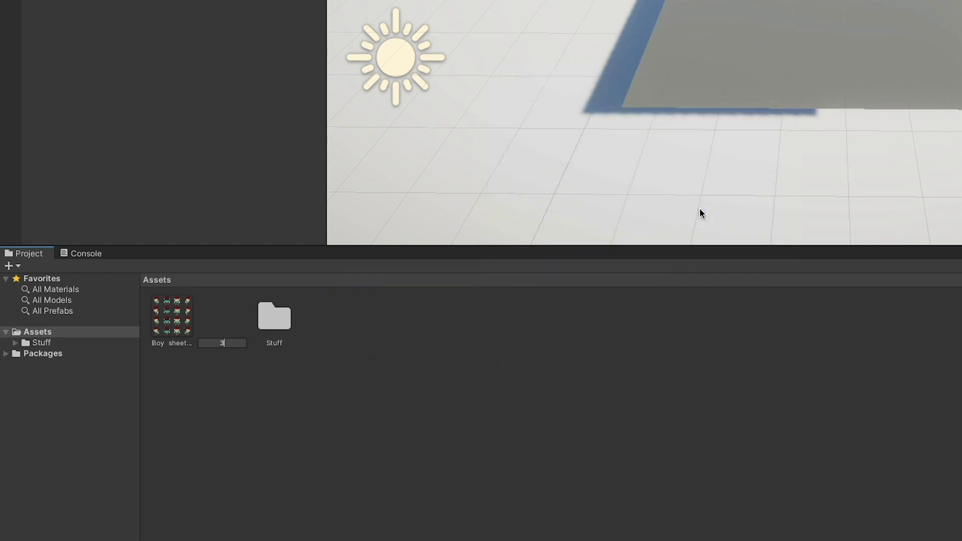
pyautogui.write('D Sprite Graph')
pyautogui.press('Return')
# Create a material named 3D Sprite Mat from the 3D Sprite Graph shader and assign it to the plane
pyautogui.rightClick(170, 316)
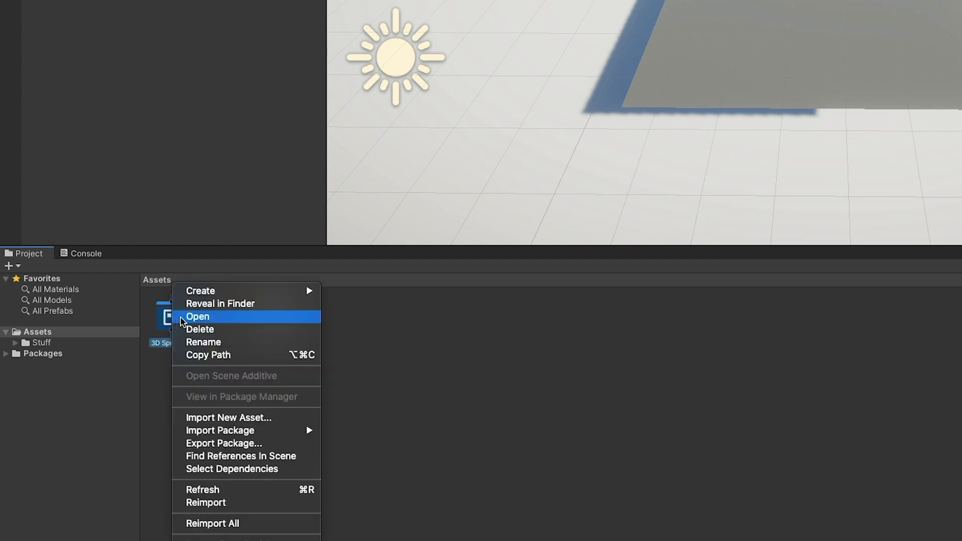
pyautogui.moveTo(208, 289)
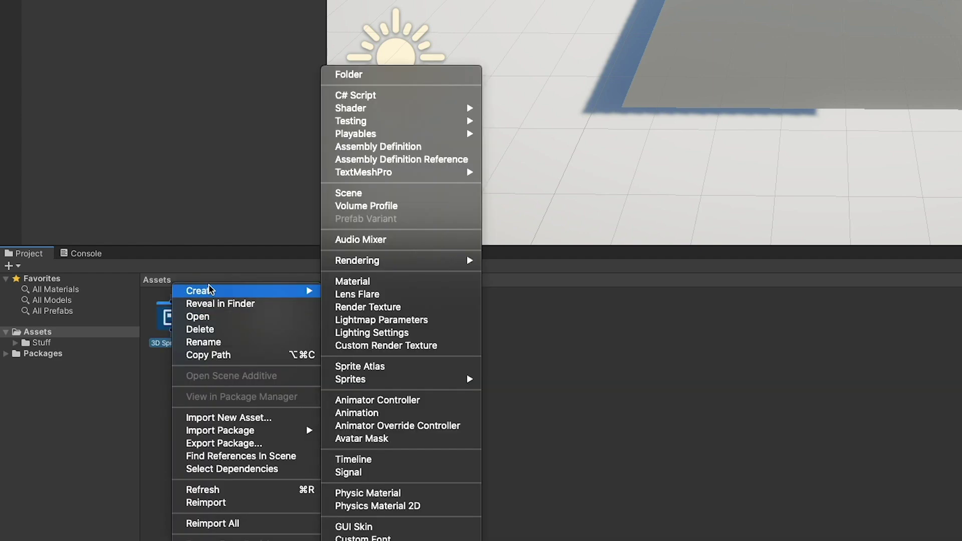
pyautogui.click(388, 280)
pyautogui.write('3D Sprite Mat')
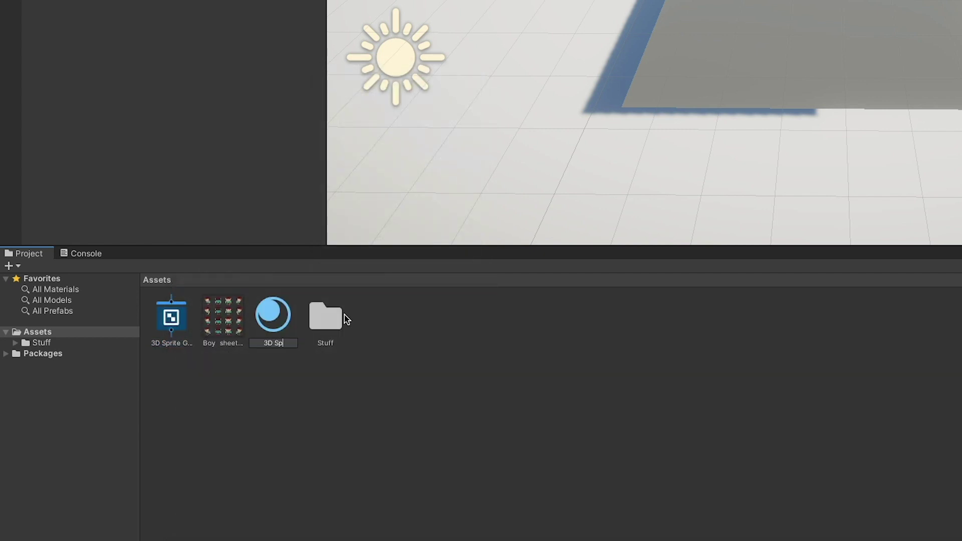
pyautogui.press('Return')
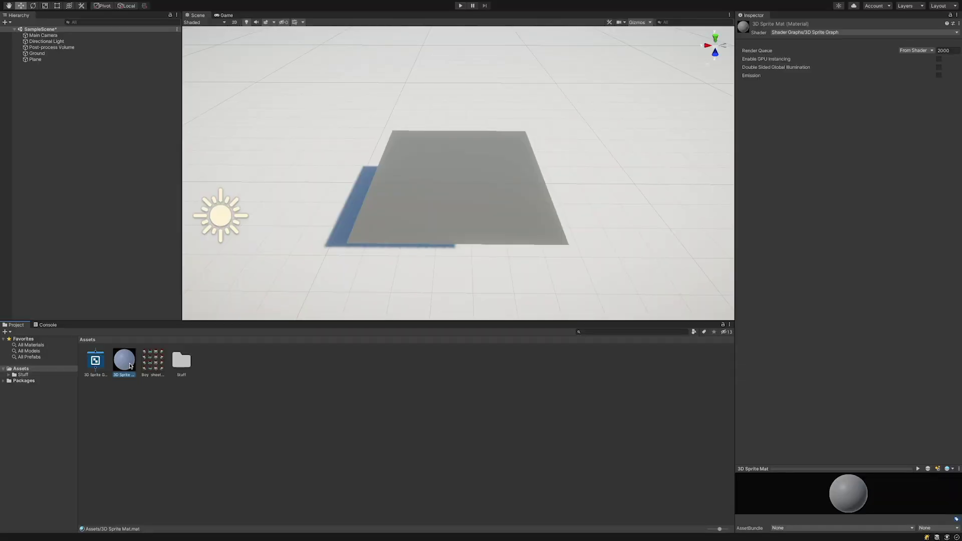
pyautogui.moveTo(238, 326); pyautogui.dragTo(735, 53)
pyautogui.moveTo(411, 215); pyautogui.dragTo(410, 214)
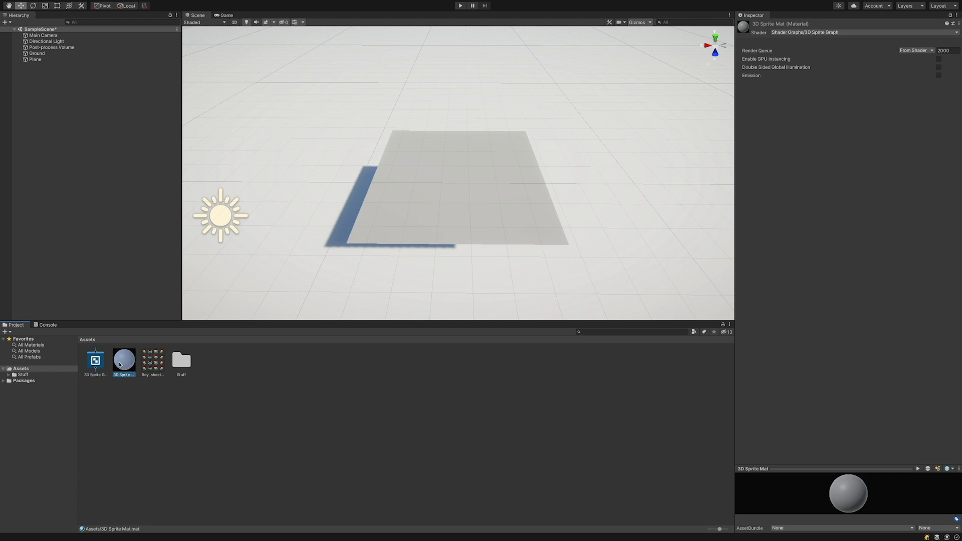
# Open the 3D Sprite Graph shader and add a Texture2D property named Main Texture with the reference _MainTex
pyautogui.click(99, 362)
pyautogui.doubleClick(98, 361)
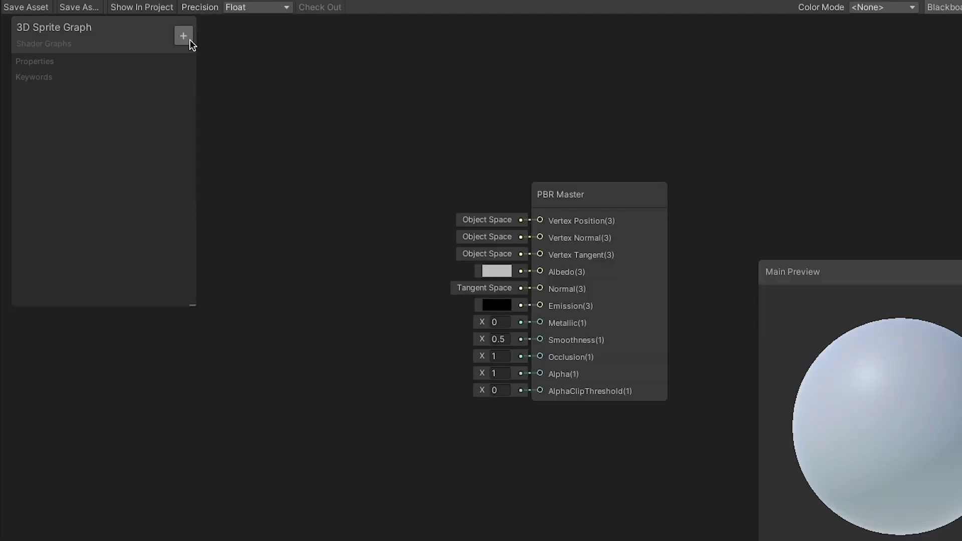
pyautogui.click(188, 38)
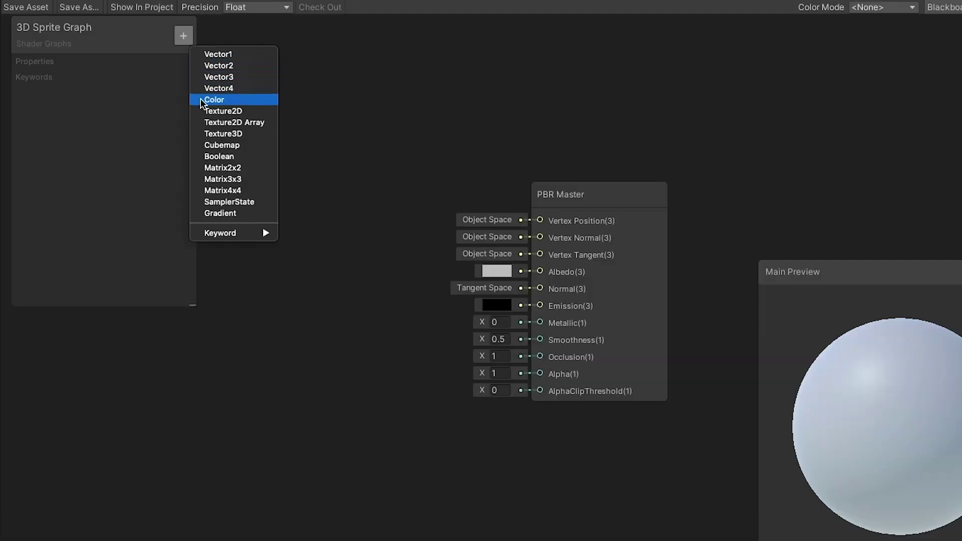
pyautogui.click(201, 112)
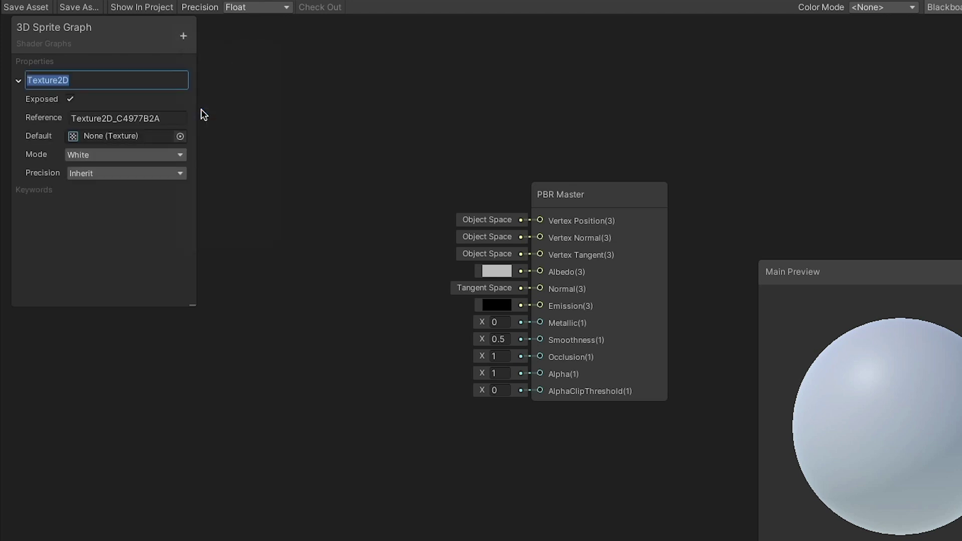
pyautogui.write('Main')
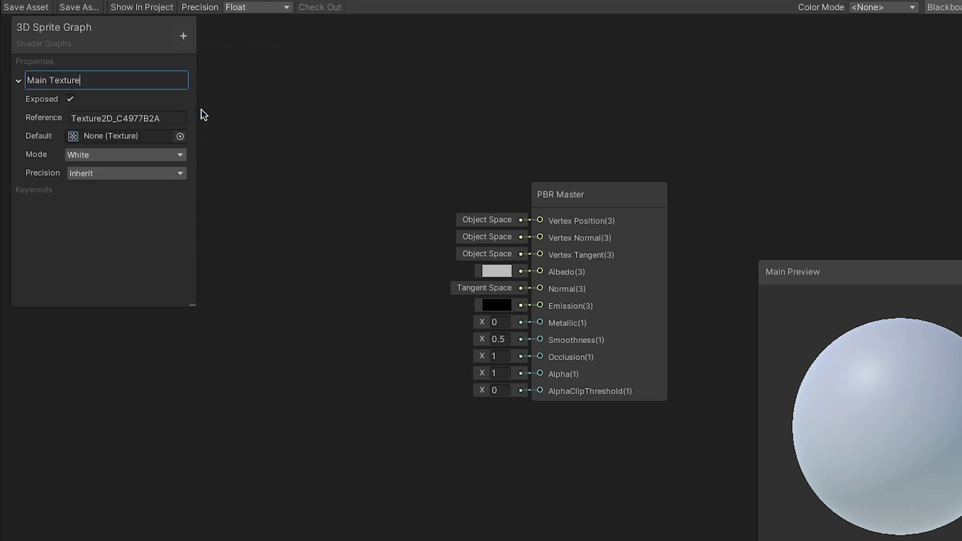
pyautogui.press('Tab')
pyautogui.write('_M')
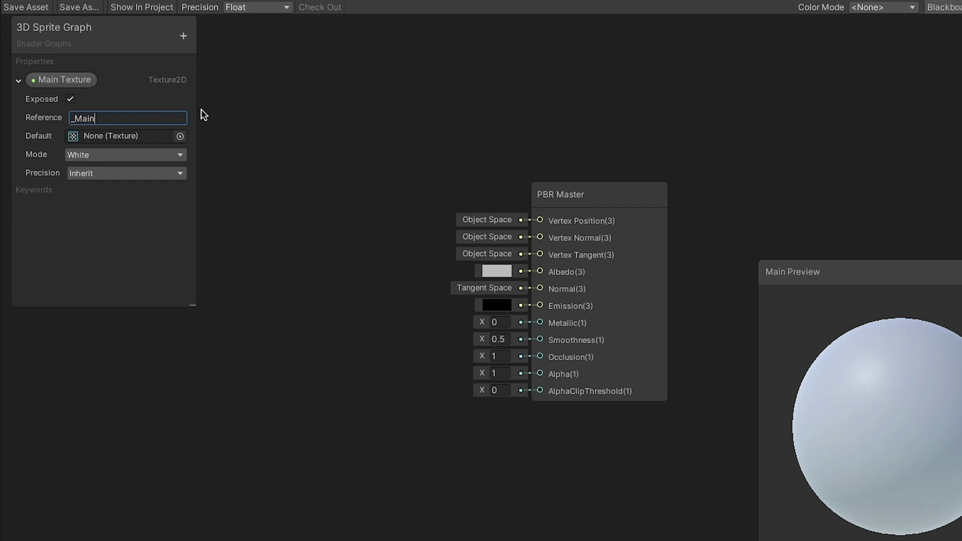
# Set the Main Texture property's default to the Boy sheet wlaking and Idle texture and collapse the property
pyautogui.click(180, 137)
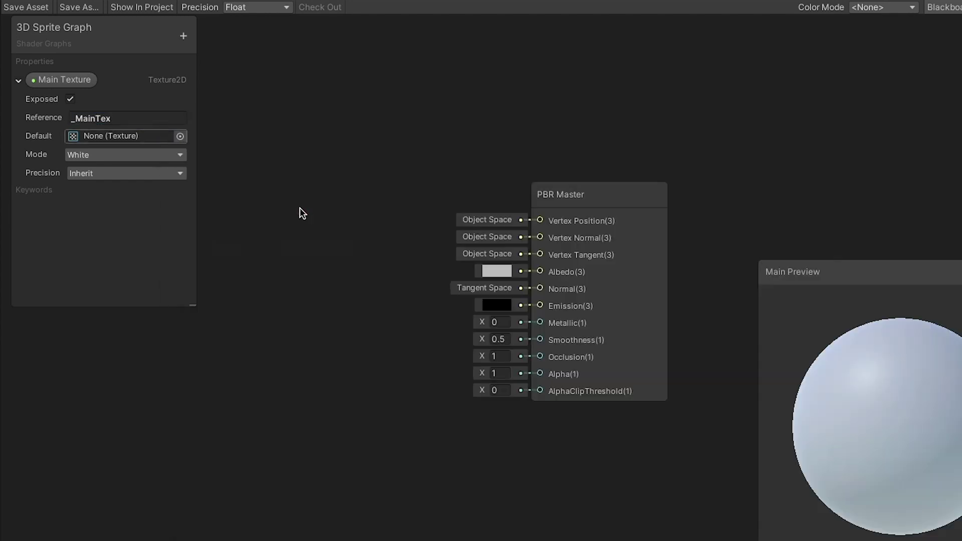
pyautogui.click(178, 135)
pyautogui.click(297, 206)
pyautogui.doubleClick(297, 206)
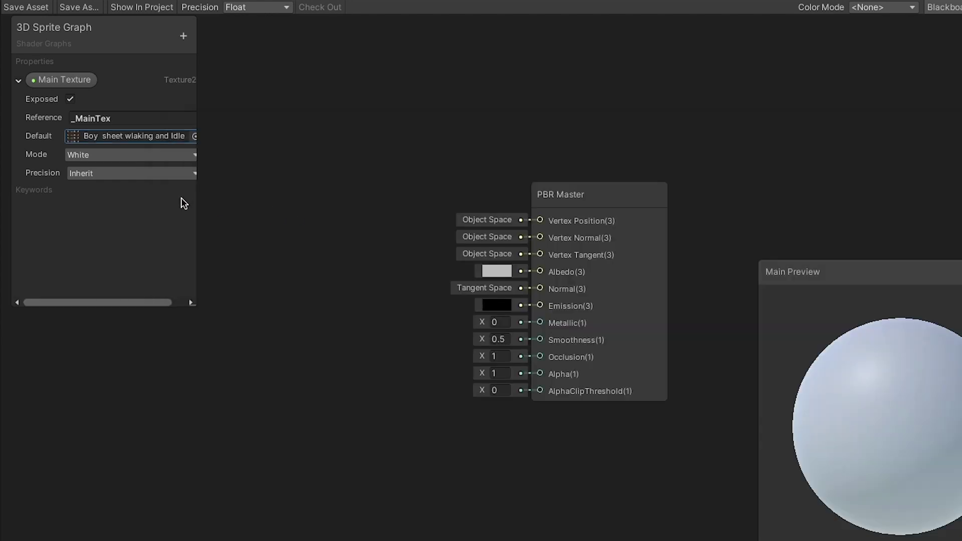
pyautogui.click(18, 81)
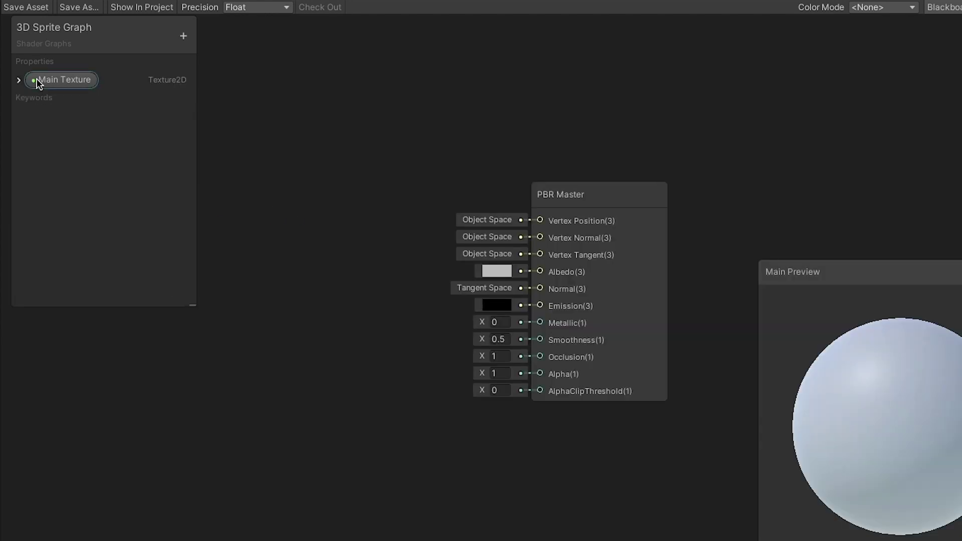
# Add a Vector2 property named Grid Size with the reference _Grid and a default X of 4, and collapse it
pyautogui.click(183, 35)
pyautogui.click(203, 64)
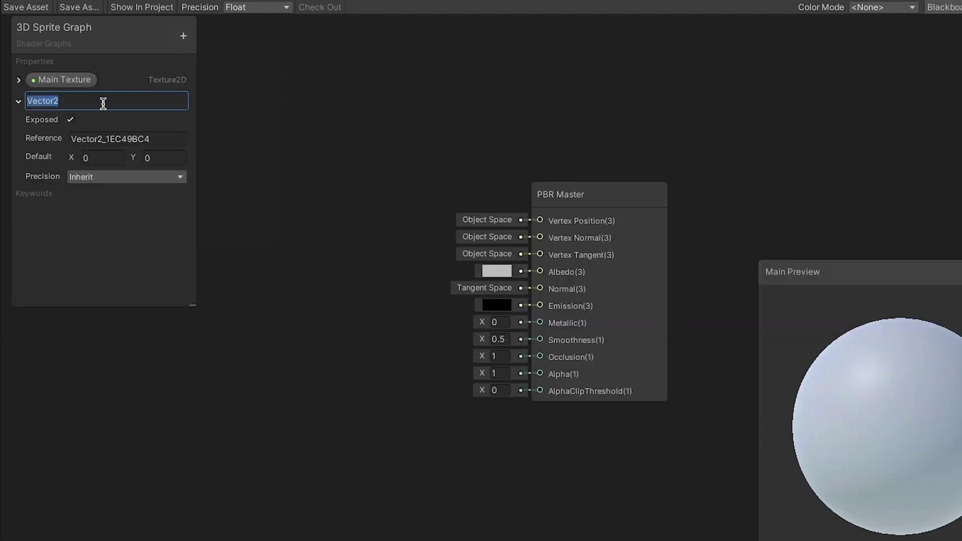
pyautogui.write('Grid Size')
pyautogui.click(111, 139)
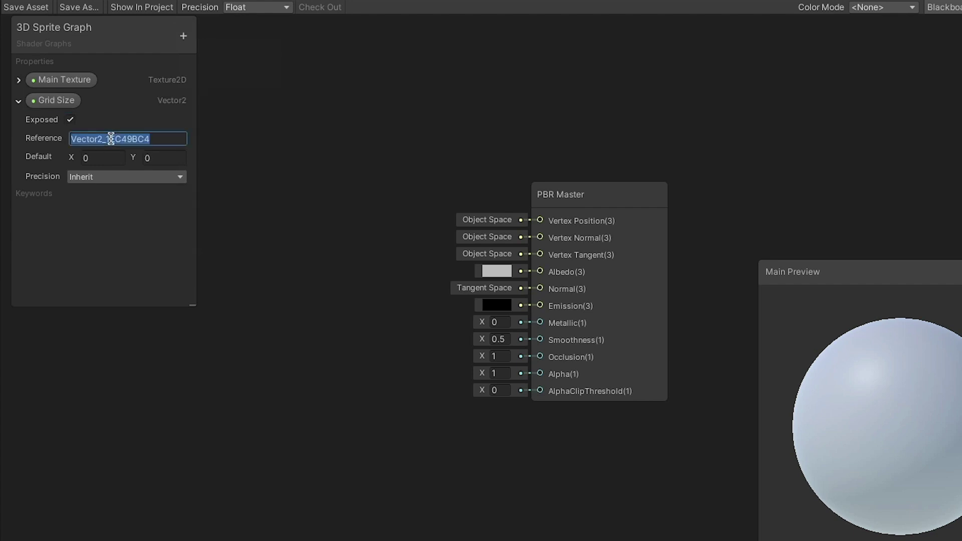
pyautogui.write('_Grid')
pyautogui.click(110, 154)
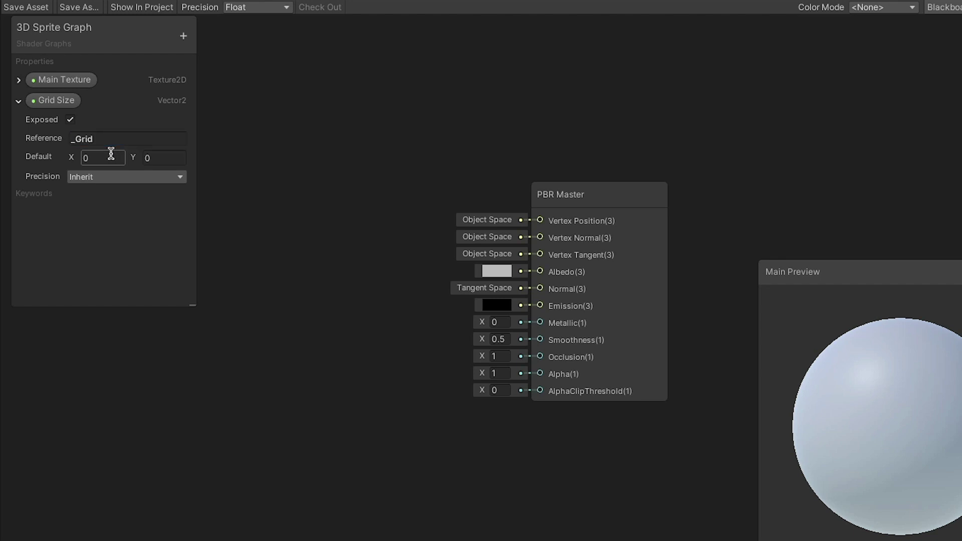
pyautogui.click(105, 158)
pyautogui.write('4')
pyautogui.click(167, 156)
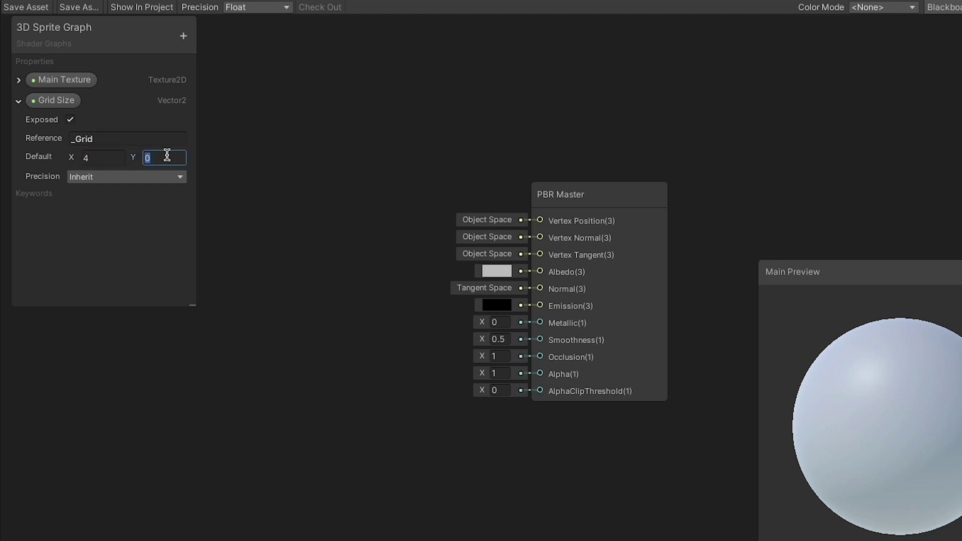
pyautogui.click(18, 101)
# Add a Vector1 property named Current Column with the reference _CurrCol and its mode set to Integer
pyautogui.click(184, 36)
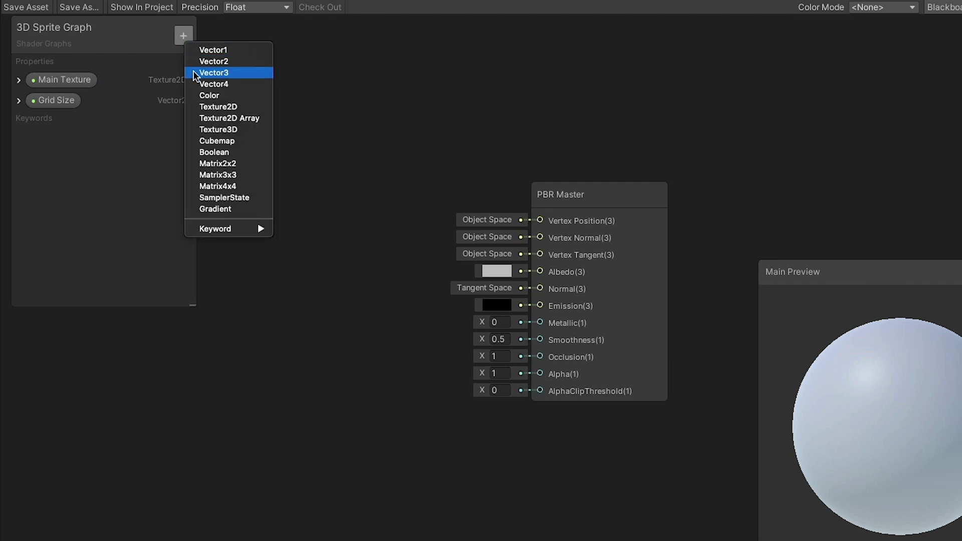
pyautogui.click(203, 48)
pyautogui.write('Current Co')
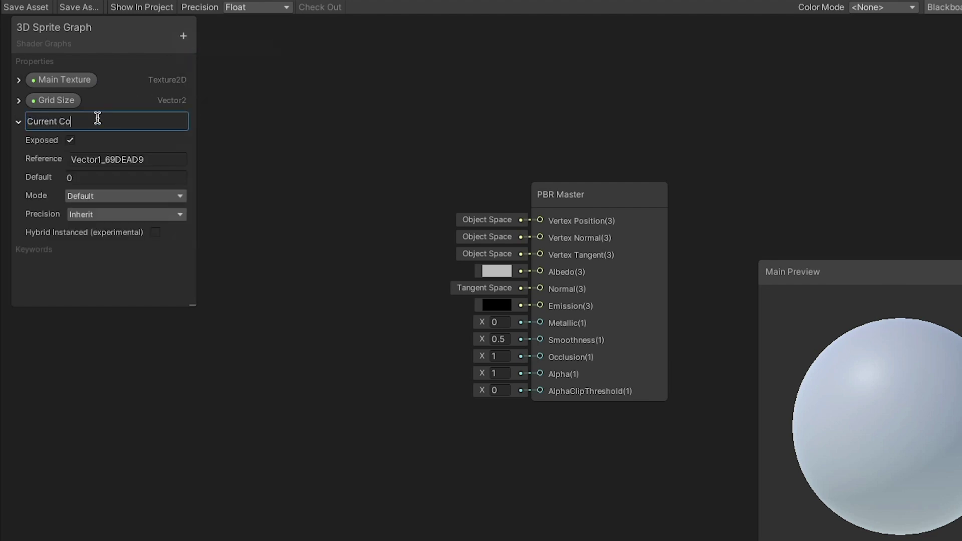
pyautogui.write('lumn')
pyautogui.click(145, 159)
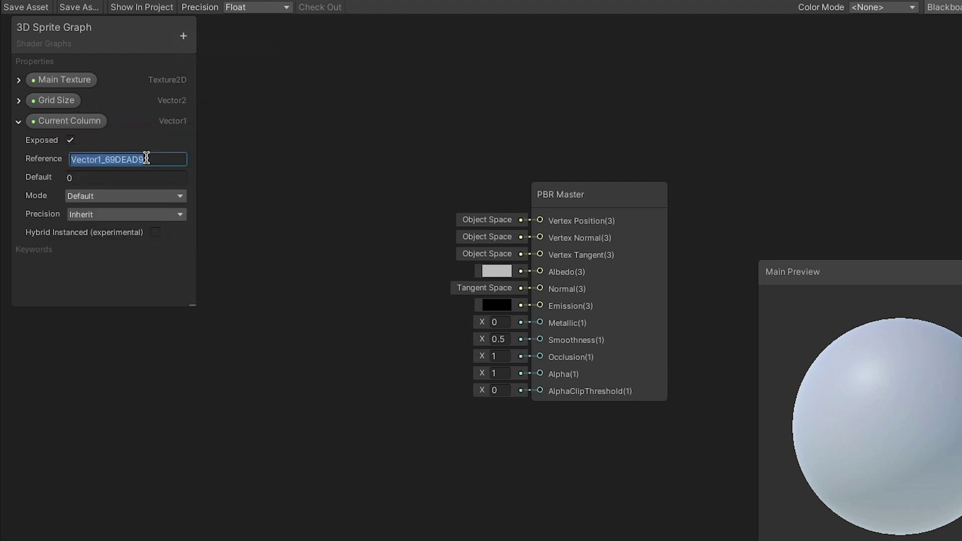
pyautogui.write('_CurrCol')
pyautogui.press('Return')
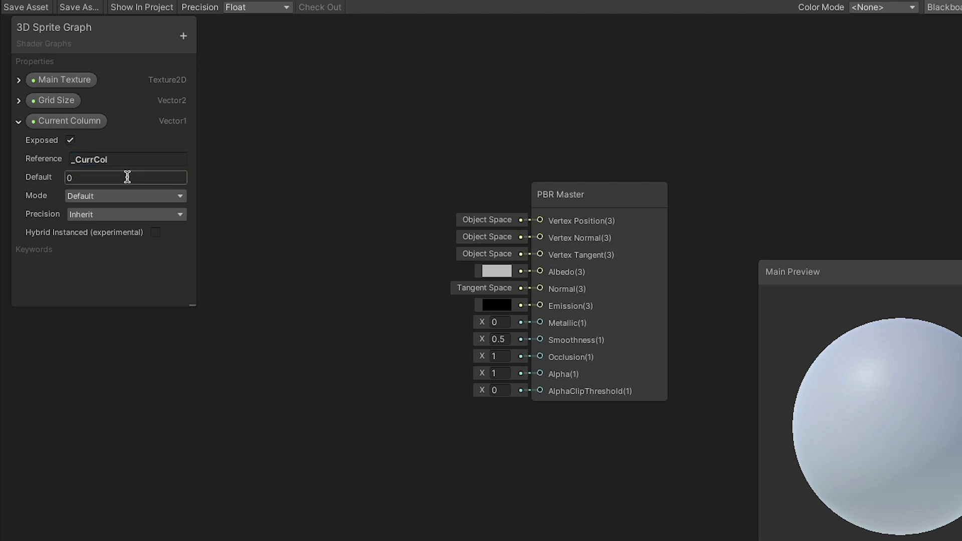
pyautogui.click(118, 196)
pyautogui.click(112, 241)
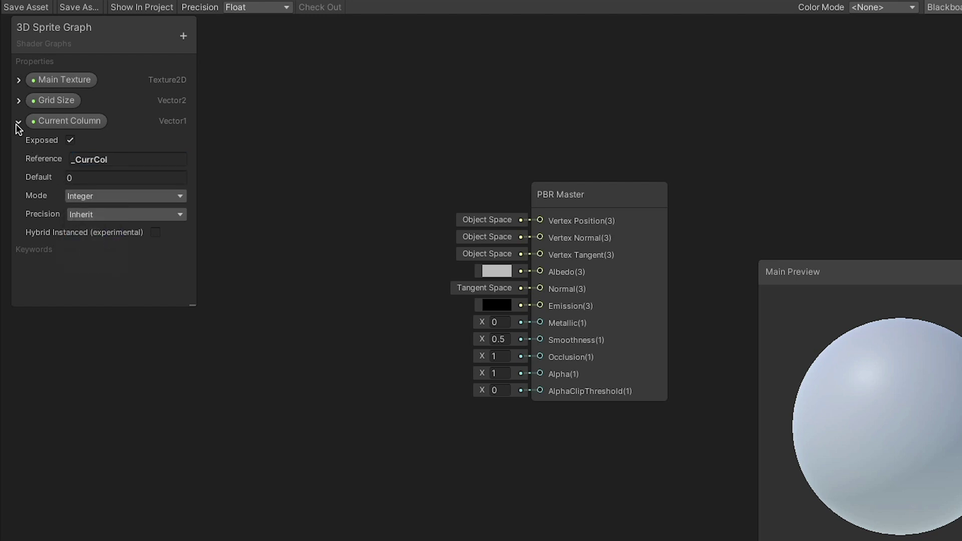
# Add a Vector1 property named Current Row with the reference _CurrRow and its mode set to Integer, collapsing it and Current Column
pyautogui.click(18, 121)
pyautogui.click(184, 37)
pyautogui.click(216, 48)
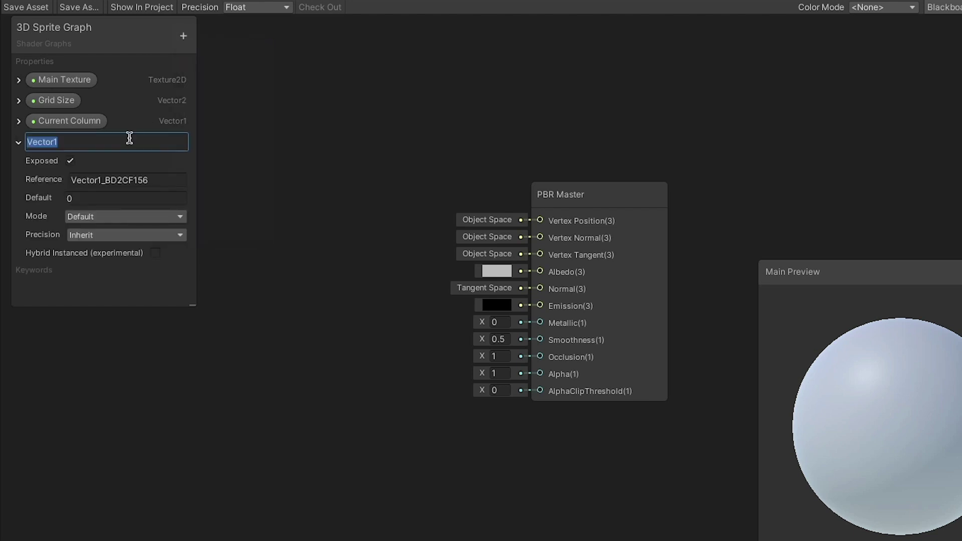
pyautogui.write('Current Row')
pyautogui.click(127, 179)
pyautogui.write('_CurrRow')
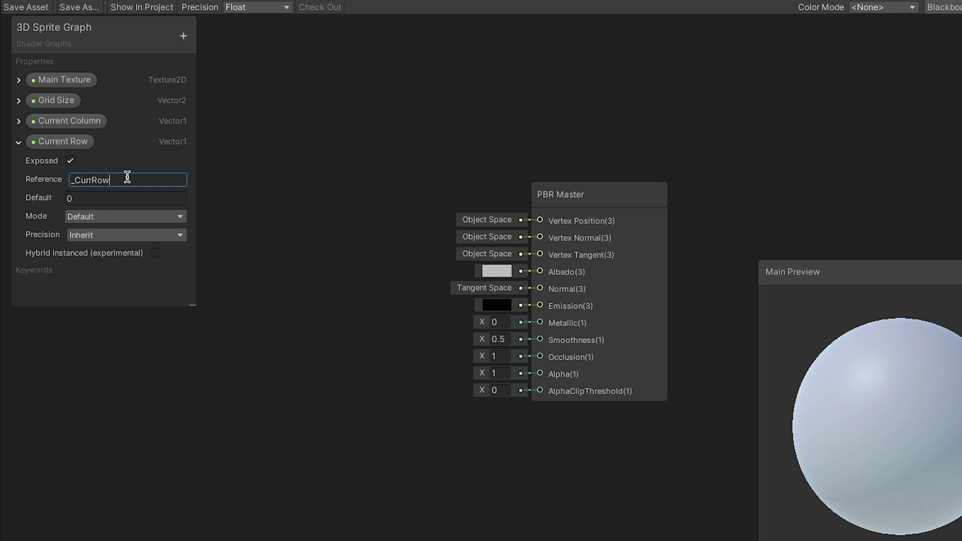
pyautogui.click(108, 217)
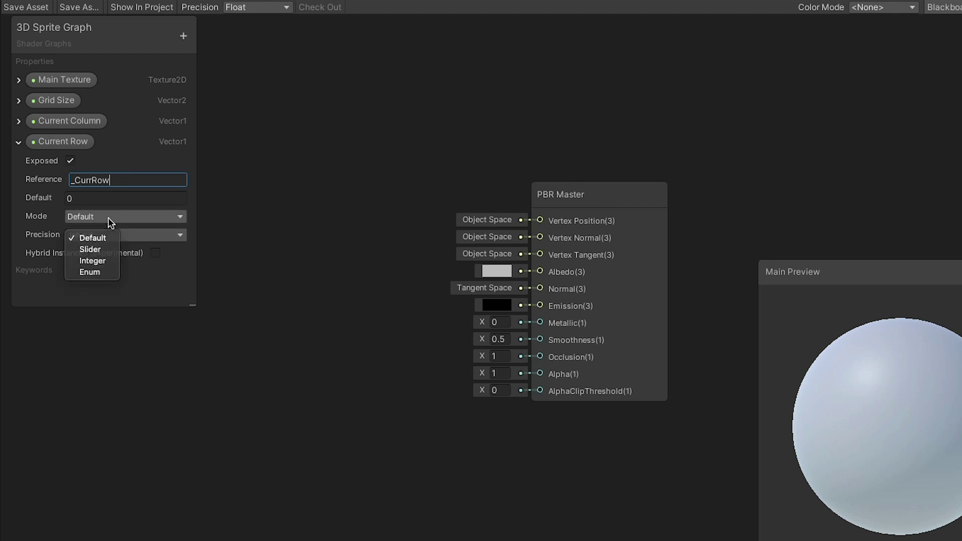
pyautogui.click(109, 217)
pyautogui.click(110, 218)
pyautogui.click(108, 260)
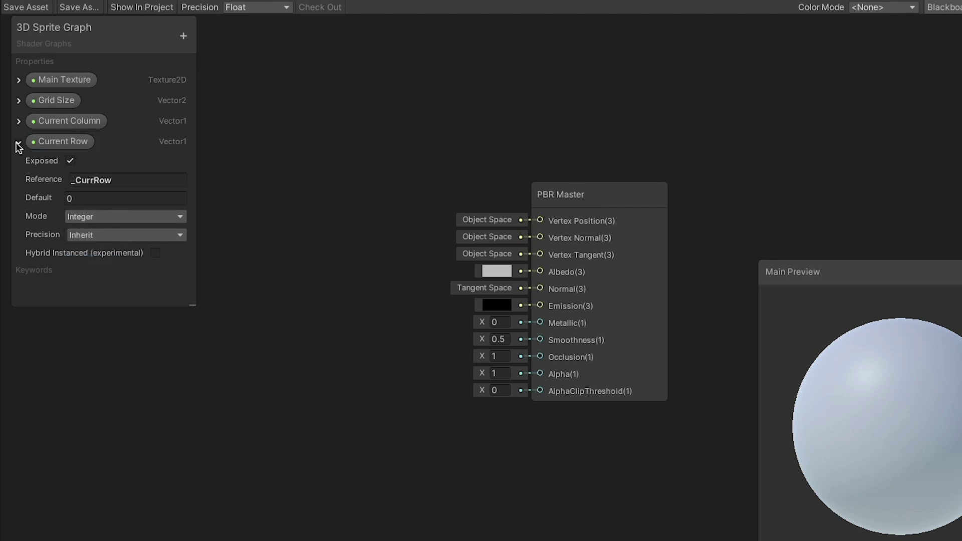
pyautogui.click(18, 141)
# Move the PBR Master node aside and switch the main preview to a flat quad, rotated to an angled view
pyautogui.moveTo(606, 204); pyautogui.dragTo(908, 60)
pyautogui.rightClick(809, 399)
pyautogui.click(837, 452)
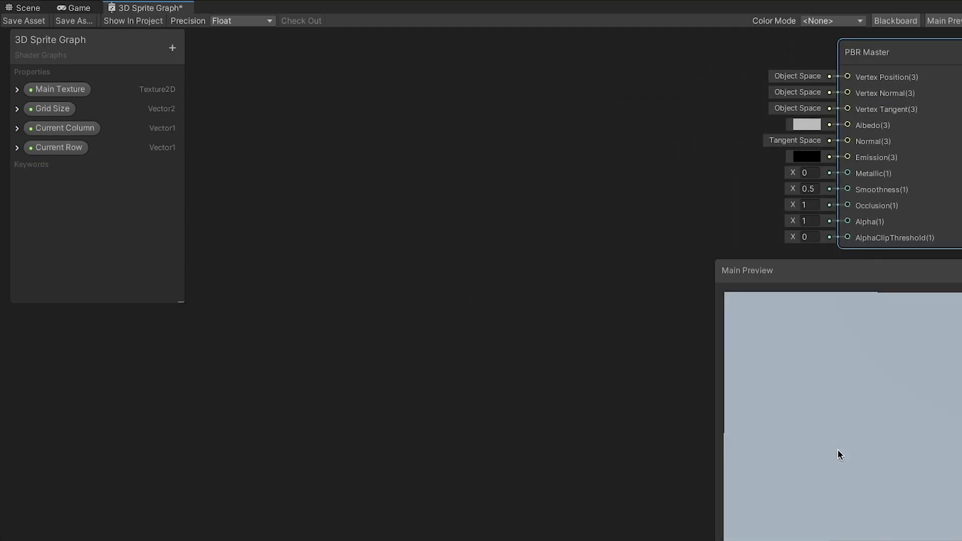
pyautogui.moveTo(837, 453); pyautogui.dragTo(526, 407)
# Place the Main Texture property in the graph and connect it to a new Sample Texture 2D node
pyautogui.moveTo(55, 89); pyautogui.dragTo(261, 211)
pyautogui.moveTo(344, 219); pyautogui.dragTo(394, 220)
pyautogui.write('sam')
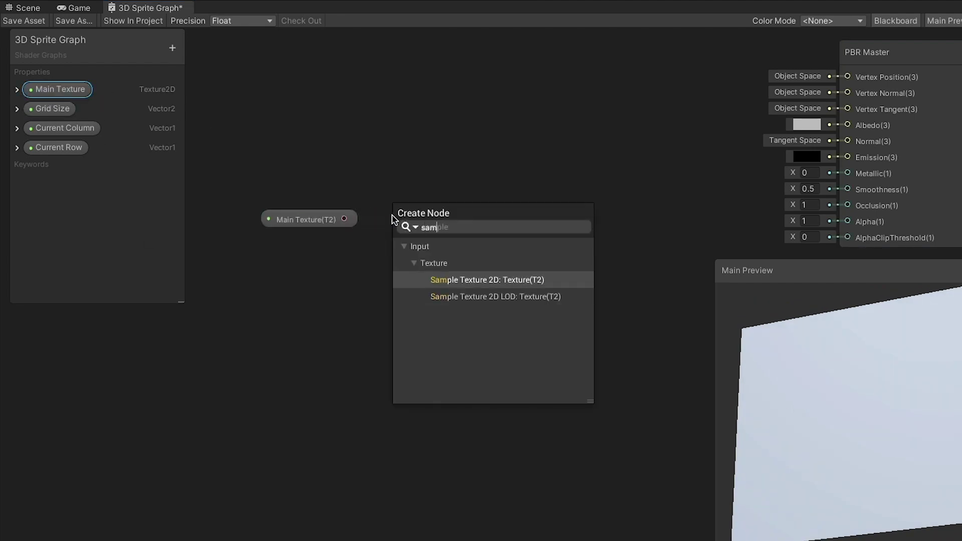
pyautogui.press('Return')
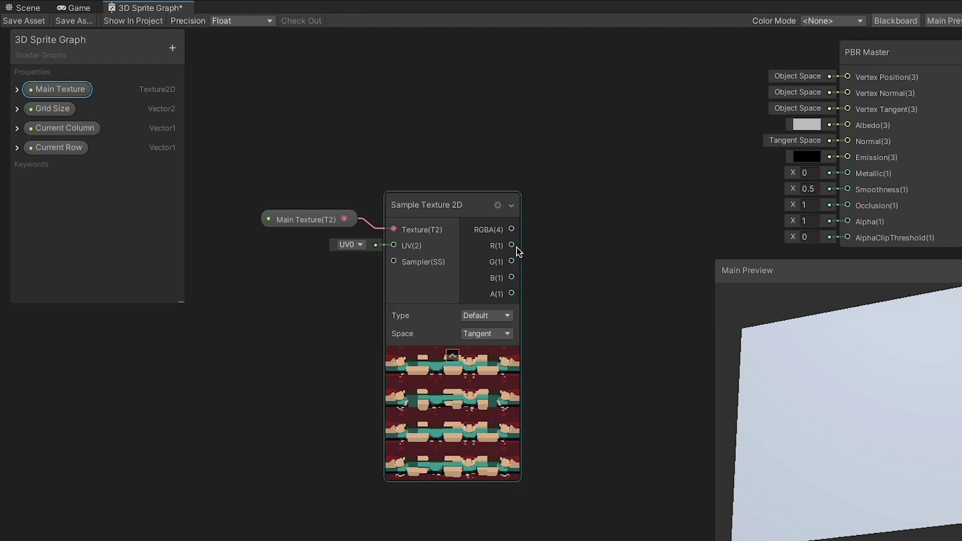
# Connect the sampled RGBA to Albedo and A to Alpha, set AlphaClipThreshold to 0.5, and save the shader asset
pyautogui.moveTo(511, 229); pyautogui.dragTo(831, 125)
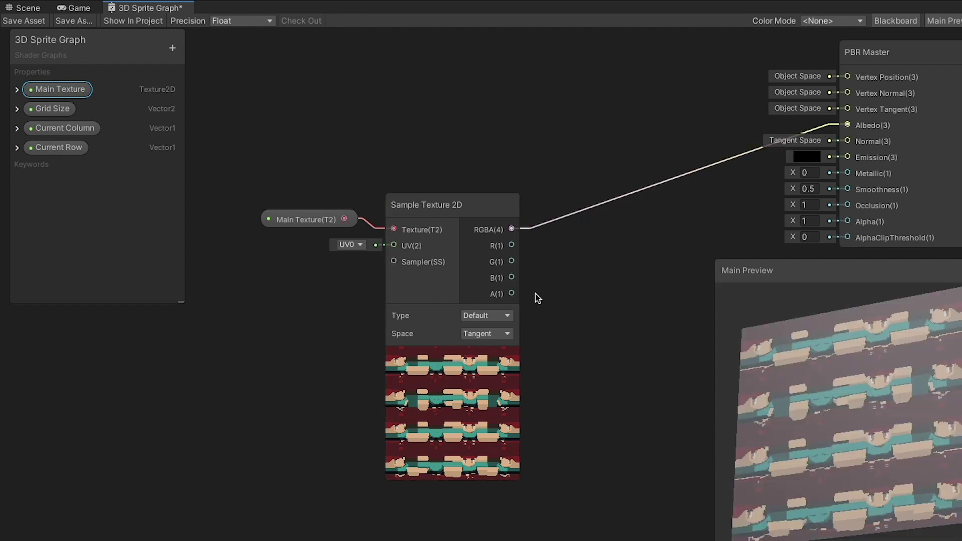
pyautogui.moveTo(511, 294); pyautogui.dragTo(831, 223)
pyautogui.click(811, 237)
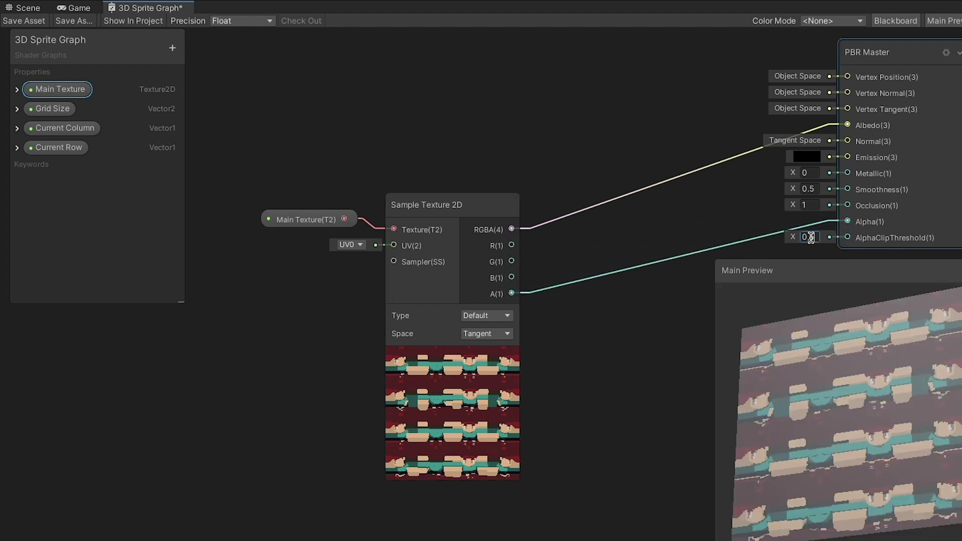
pyautogui.click(22, 21)
# Return to the scene and assign the Boy sheet wlaking and Idle texture as the 3D Sprite Mat material's Main Texture
pyautogui.click(28, 8)
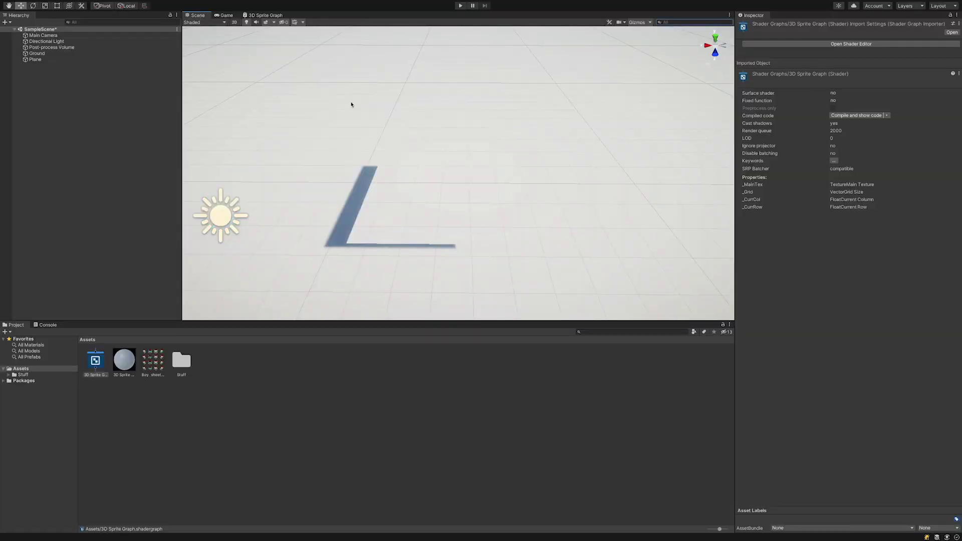
pyautogui.click(123, 364)
pyautogui.click(955, 63)
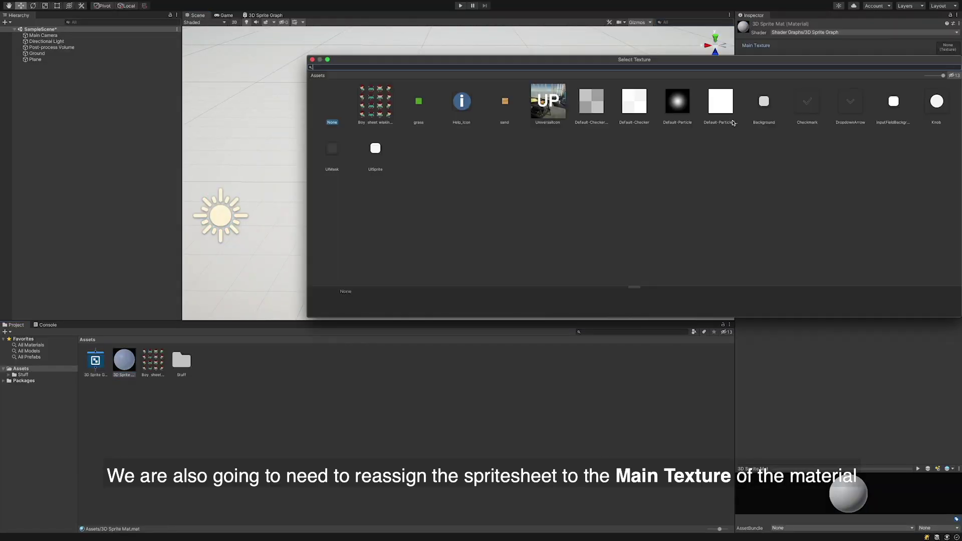
pyautogui.doubleClick(386, 109)
pyautogui.moveTo(415, 201); pyautogui.dragTo(416, 223, button='right')
pyautogui.press('w')
# Add a UV node using channel UV0 in the empty area of the shader graph and collapse its preview
pyautogui.scroll(-5, 416, 222)
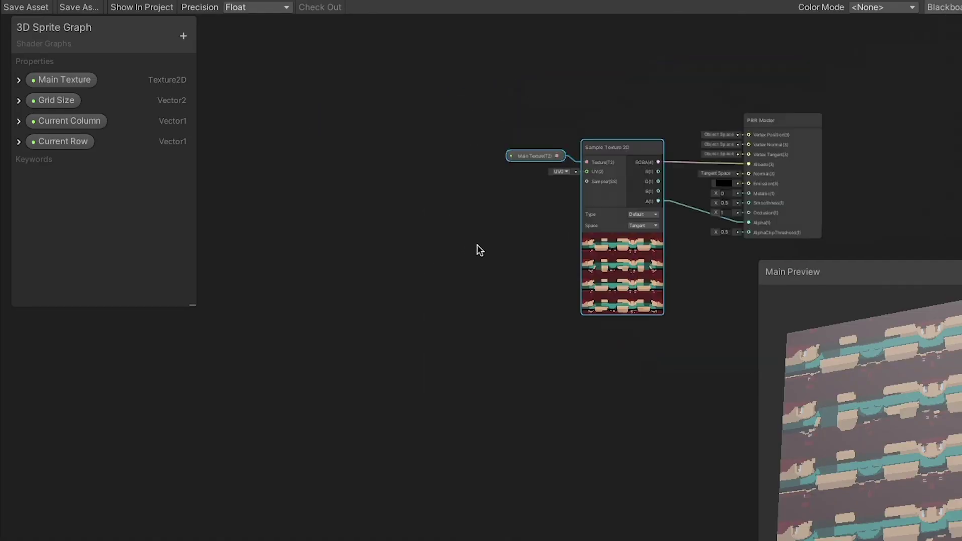
pyautogui.scroll(2, 477, 244)
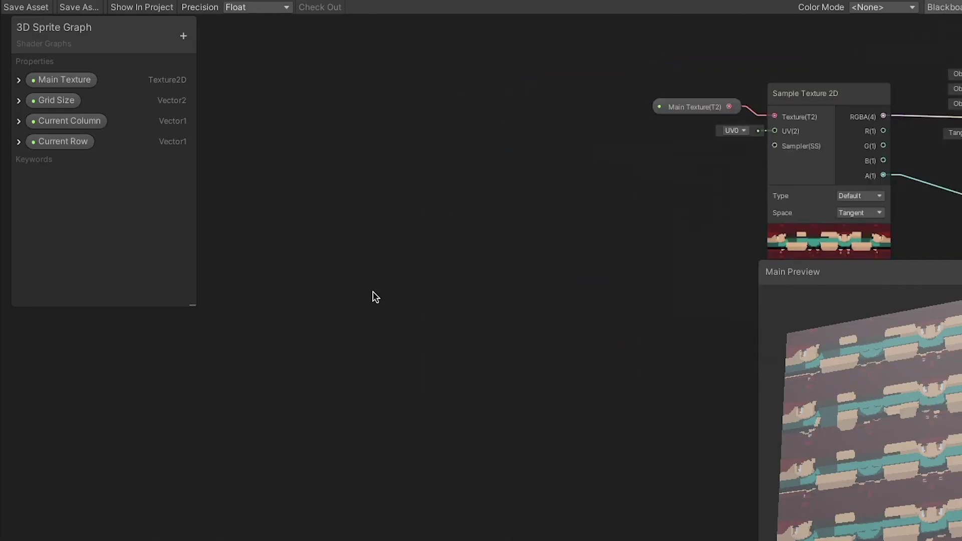
pyautogui.rightClick(232, 288)
pyautogui.click(273, 294)
pyautogui.write('UV')
pyautogui.click(278, 347)
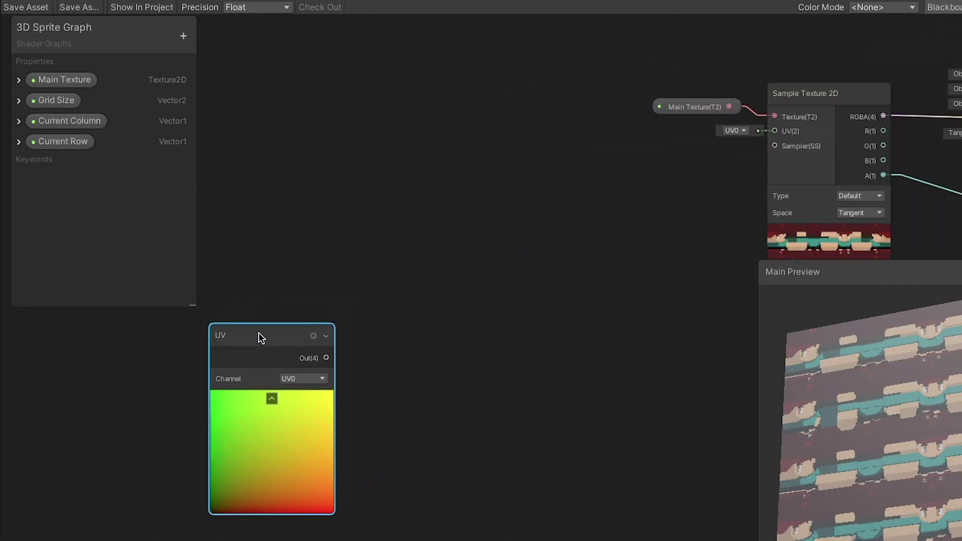
pyautogui.moveTo(260, 336); pyautogui.dragTo(281, 398)
pyautogui.click(192, 424)
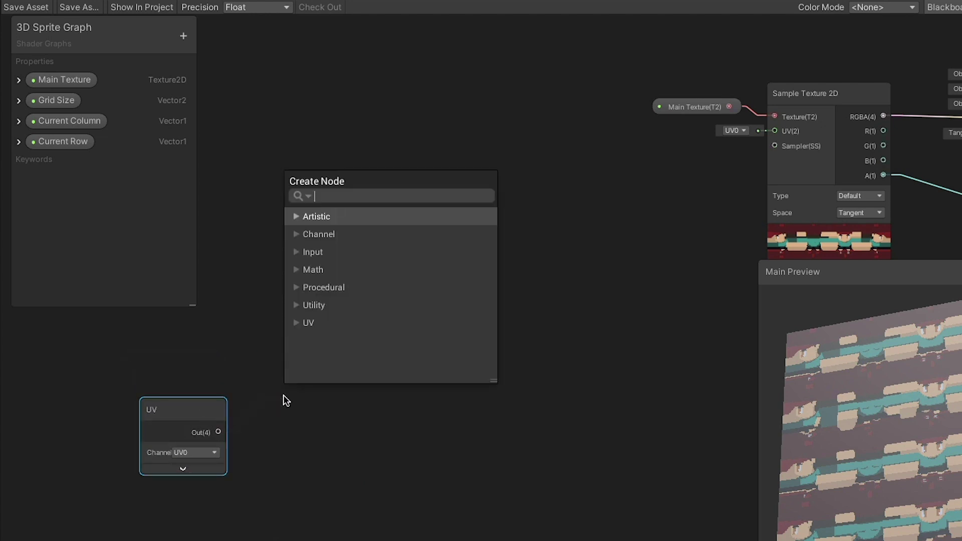
# Create a Divide node fed by the UV output on input A and move the UV node clear of it
pyautogui.write('divi')
pyautogui.press('Return')
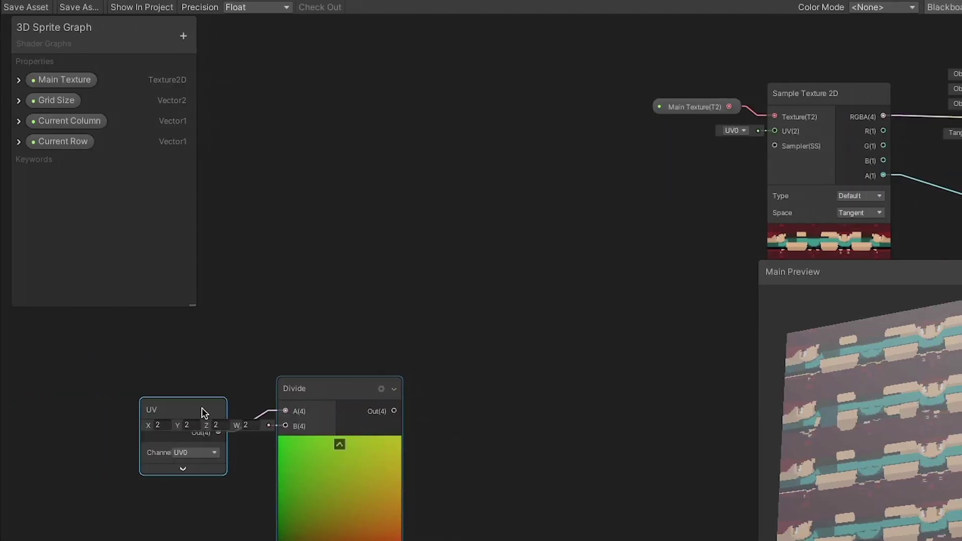
pyautogui.moveTo(198, 409); pyautogui.dragTo(215, 452)
# Place the Grid Size property, pass it through a Truncate node with a collapsed preview, and connect that to the Divide node
pyautogui.moveTo(65, 100); pyautogui.dragTo(181, 357)
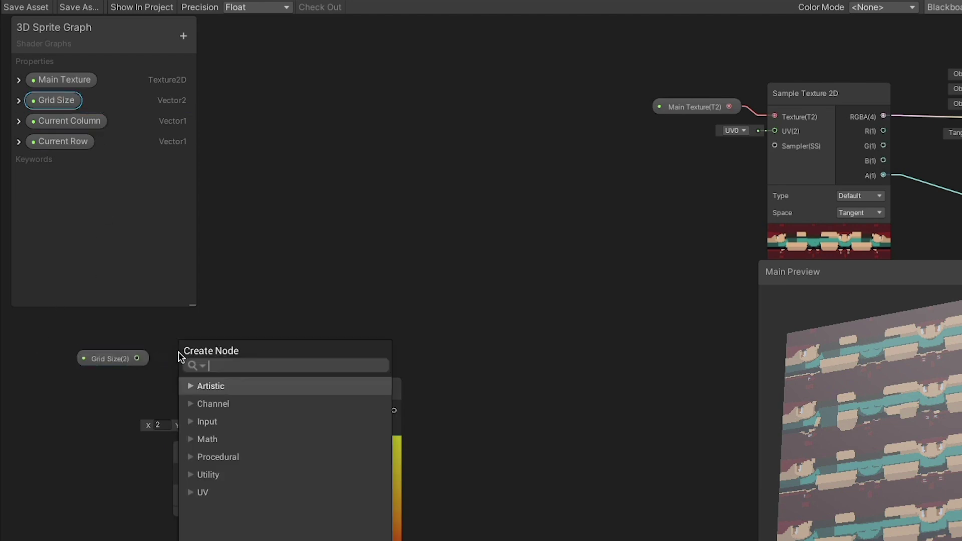
pyautogui.write('tru')
pyautogui.press('Return')
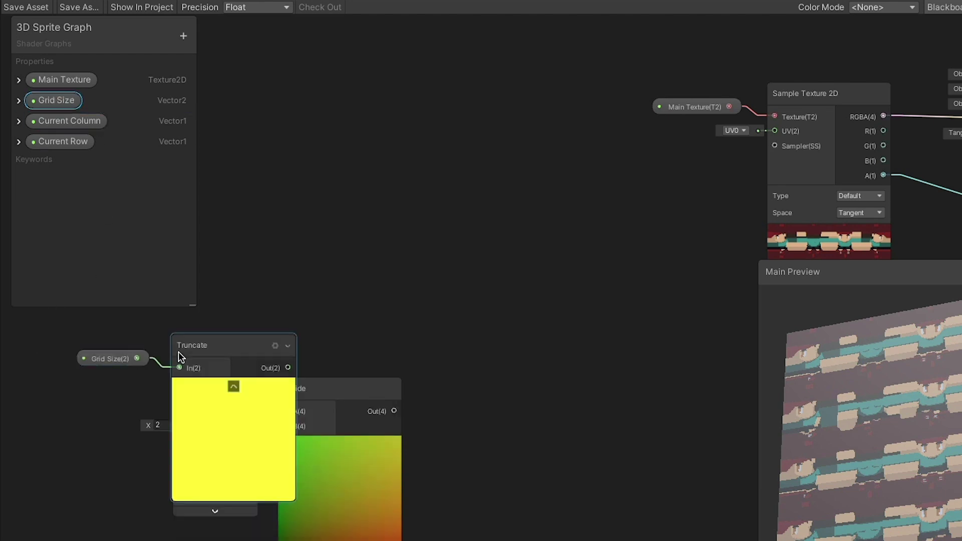
pyautogui.click(232, 386)
pyautogui.moveTo(241, 368); pyautogui.dragTo(285, 411)
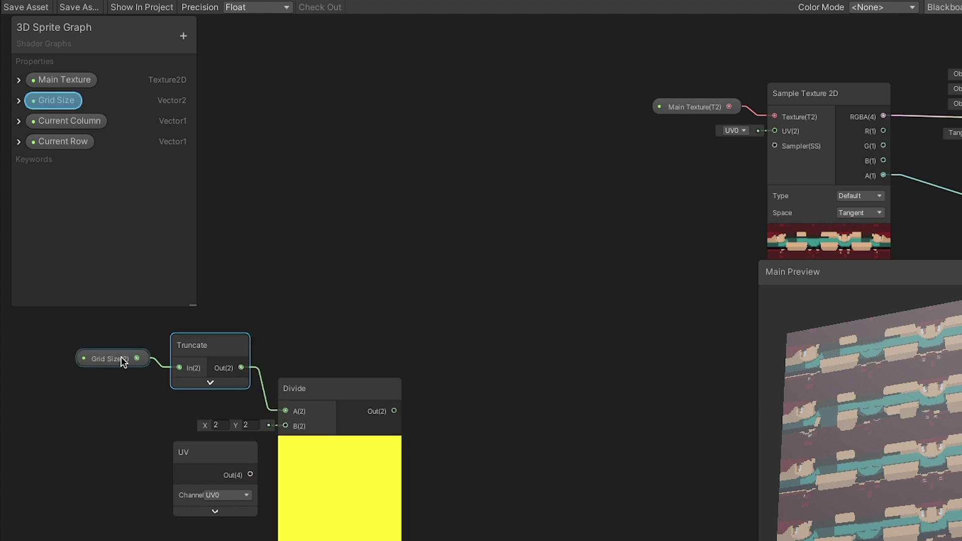
pyautogui.moveTo(120, 359); pyautogui.dragTo(124, 368)
# Wire UV into A and Truncate into B of the Divide node, and create a second Divide node with Truncate on B
pyautogui.moveTo(250, 475); pyautogui.dragTo(285, 299)
pyautogui.write('divi')
pyautogui.press('Down')
pyautogui.press('Return')
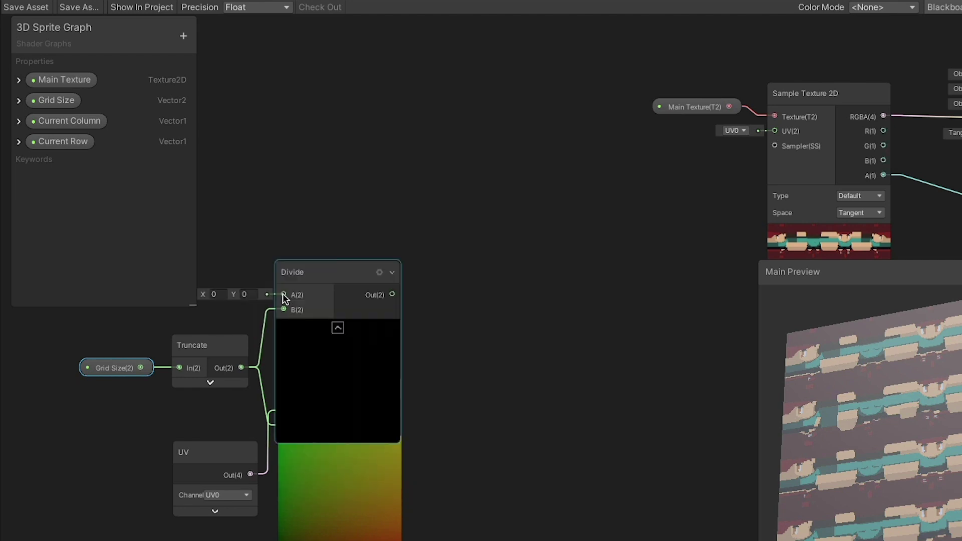
# Collapse the previews of both Divide nodes and space the nodes farther from Truncate
pyautogui.click(331, 326)
pyautogui.moveTo(315, 268); pyautogui.dragTo(334, 269)
pyautogui.click(340, 443)
pyautogui.moveTo(316, 394); pyautogui.dragTo(333, 392)
# Place the Current Column and Current Row properties and connect them to X and Y of a new Vector 2 node
pyautogui.moveTo(367, 352); pyautogui.dragTo(547, 350, button='middle')
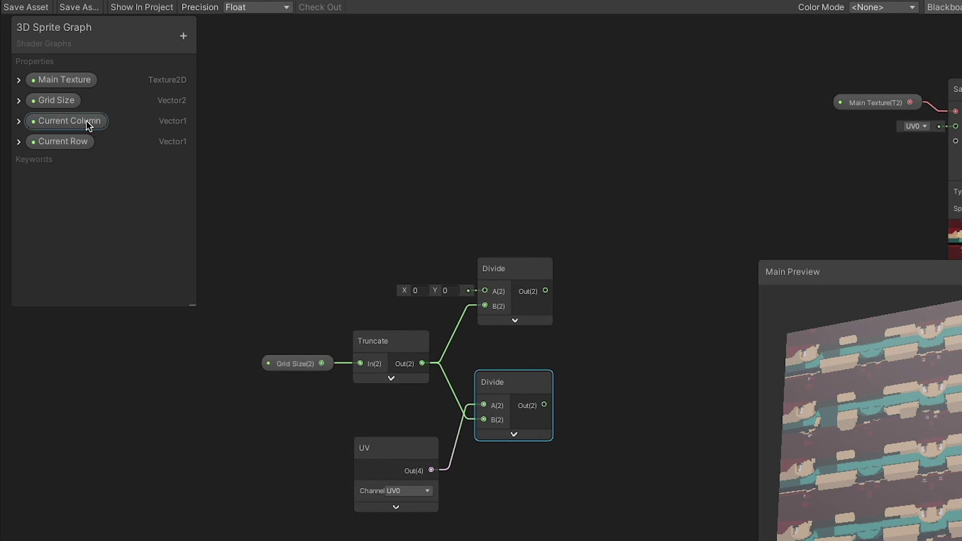
pyautogui.moveTo(82, 121); pyautogui.dragTo(273, 180)
pyautogui.moveTo(63, 142); pyautogui.dragTo(311, 210)
pyautogui.moveTo(354, 186); pyautogui.dragTo(401, 175)
pyautogui.write('vec')
pyautogui.scroll(-3, 496, 281)
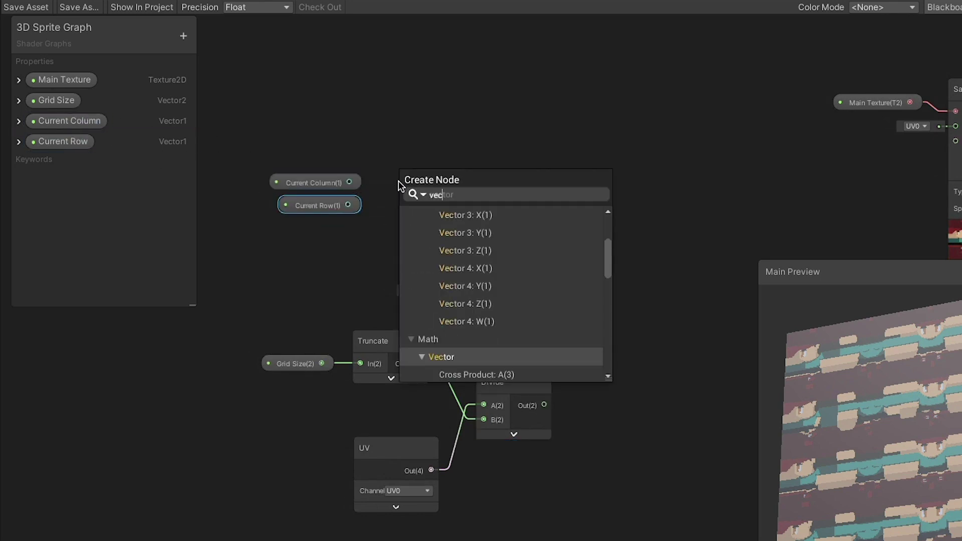
pyautogui.scroll(4, 496, 283)
pyautogui.click(496, 285)
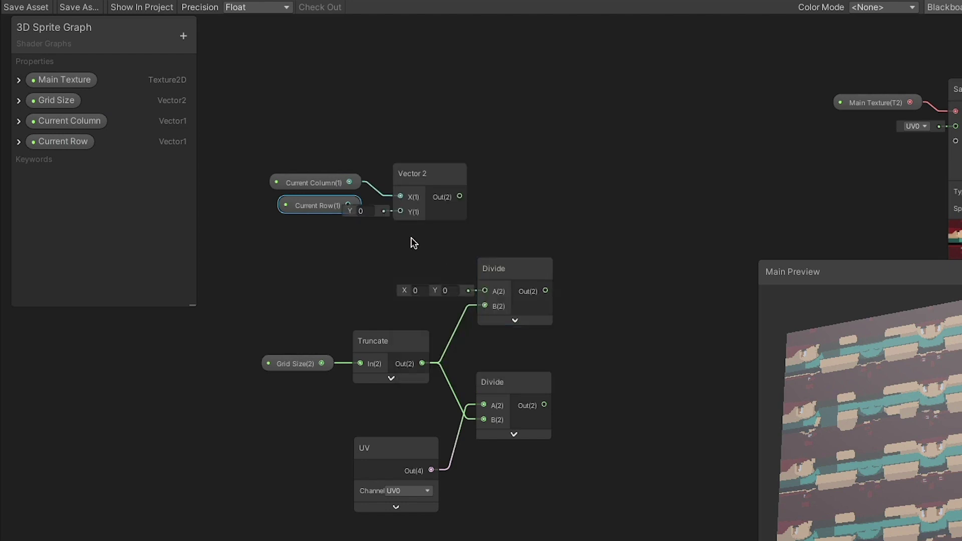
pyautogui.moveTo(398, 209); pyautogui.dragTo(348, 205)
pyautogui.click(414, 165)
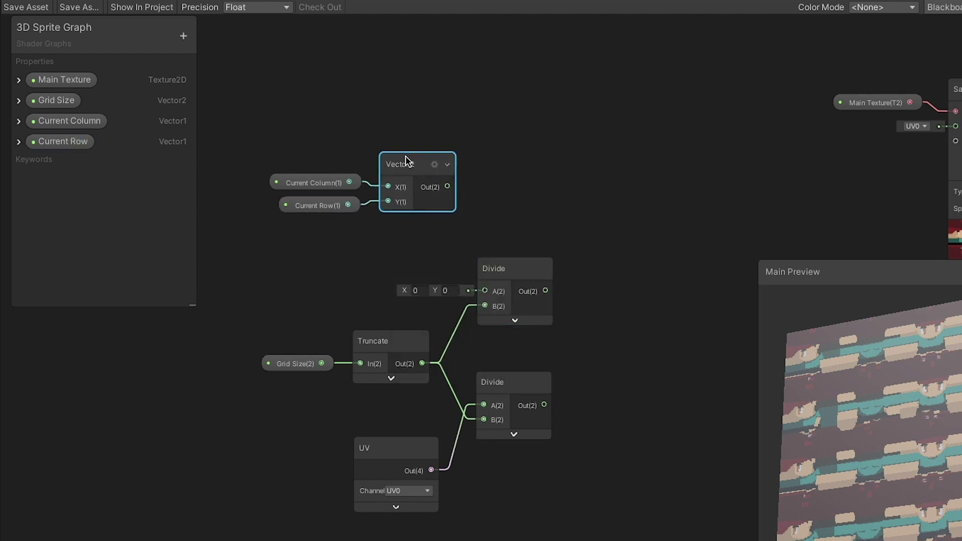
# Connect Vector 2 to input A of the upper Divide node and line up its node group and UV around Truncate
pyautogui.moveTo(446, 186); pyautogui.dragTo(484, 291)
pyautogui.click(325, 188)
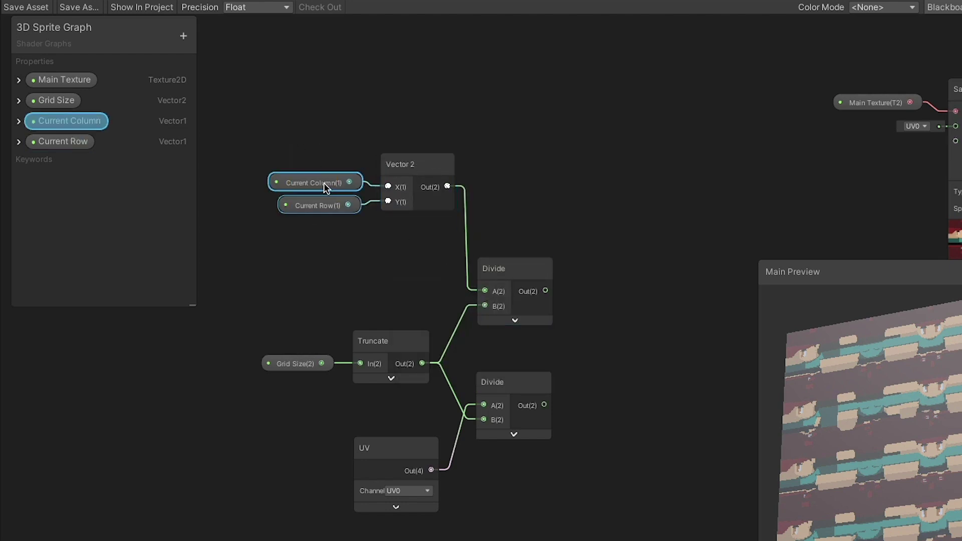
pyautogui.moveTo(521, 111); pyautogui.dragTo(283, 209)
pyautogui.moveTo(405, 170); pyautogui.dragTo(381, 270)
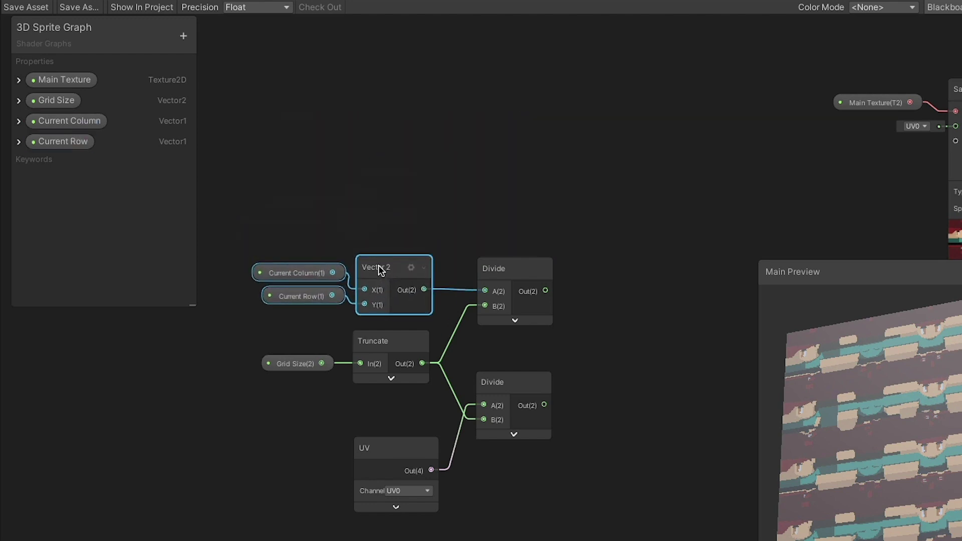
pyautogui.moveTo(404, 450); pyautogui.dragTo(397, 420)
# Sum both Divide outputs in a new Add node, collapse its preview, and connect its output to Sample Texture 2D's UV input
pyautogui.moveTo(597, 331); pyautogui.dragTo(392, 326, button='middle')
pyautogui.moveTo(332, 404); pyautogui.dragTo(408, 356)
pyautogui.write('Add')
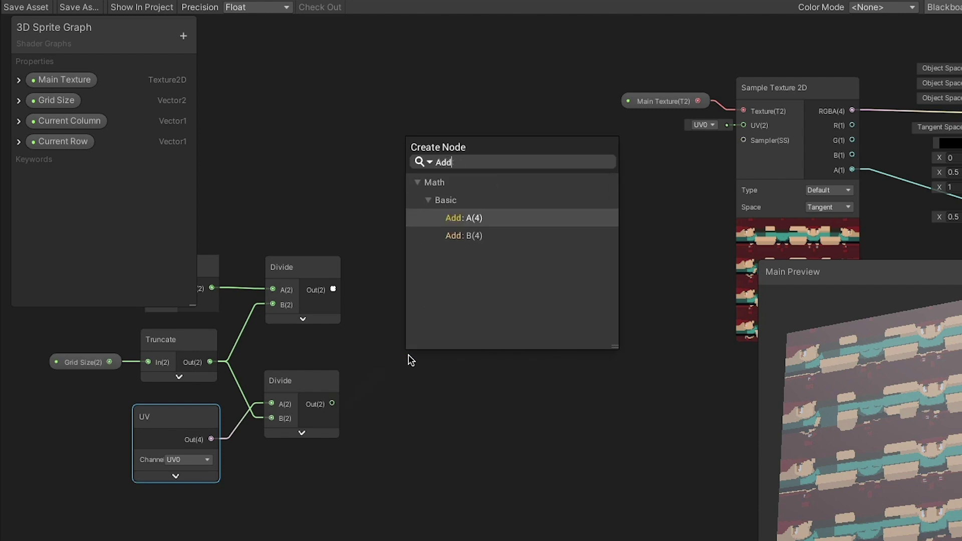
pyautogui.click(471, 235)
pyautogui.moveTo(333, 289); pyautogui.dragTo(743, 126)
pyautogui.click(453, 375)
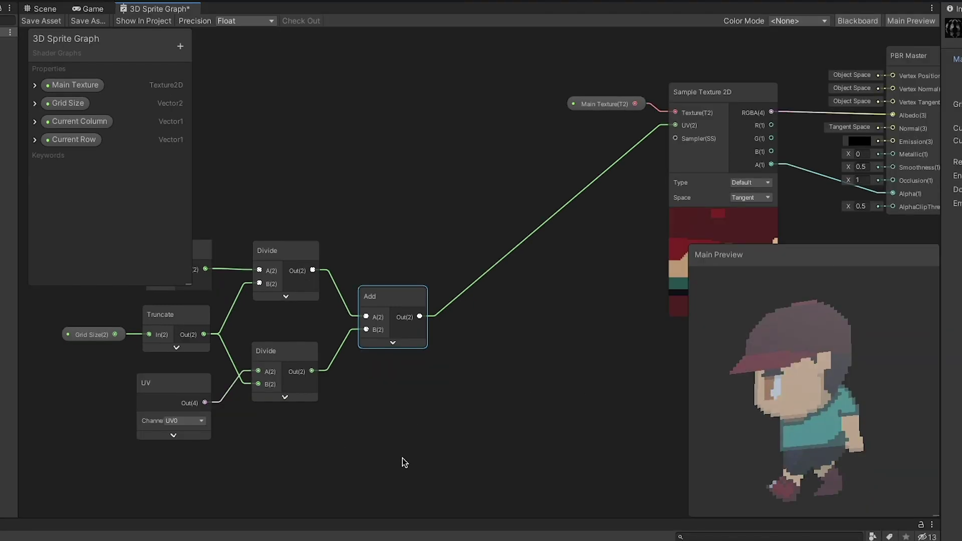
# Move the whole UV calculation node group, from the property nodes through Add, closer to the Sample Texture 2D node
pyautogui.moveTo(468, 476); pyautogui.dragTo(30, 217)
pyautogui.moveTo(271, 257); pyautogui.dragTo(473, 167)
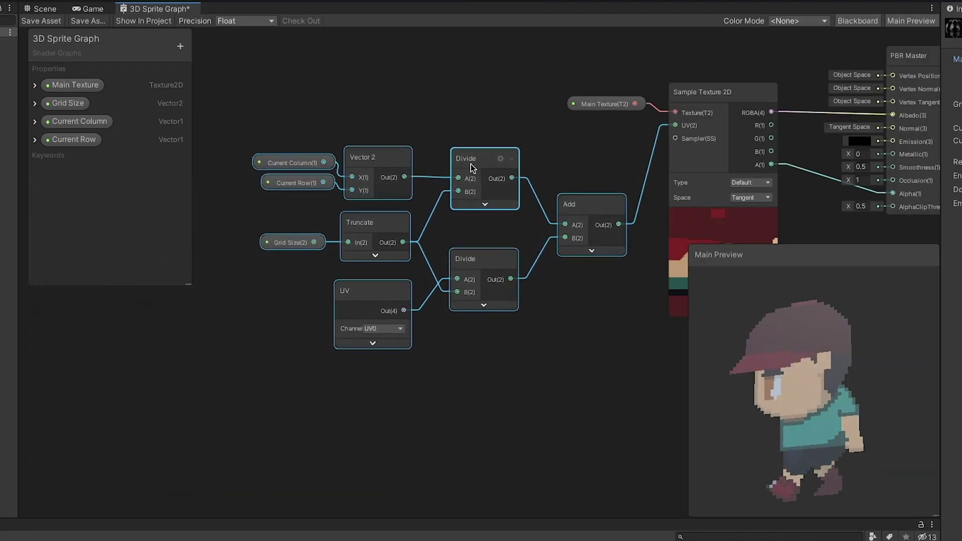
pyautogui.click(477, 382)
# Review the UV calculation by highlighting the UV, Grid Size, Truncate, Current Column, Current Row, Vector 2, Divide and Add nodes
pyautogui.click(353, 294)
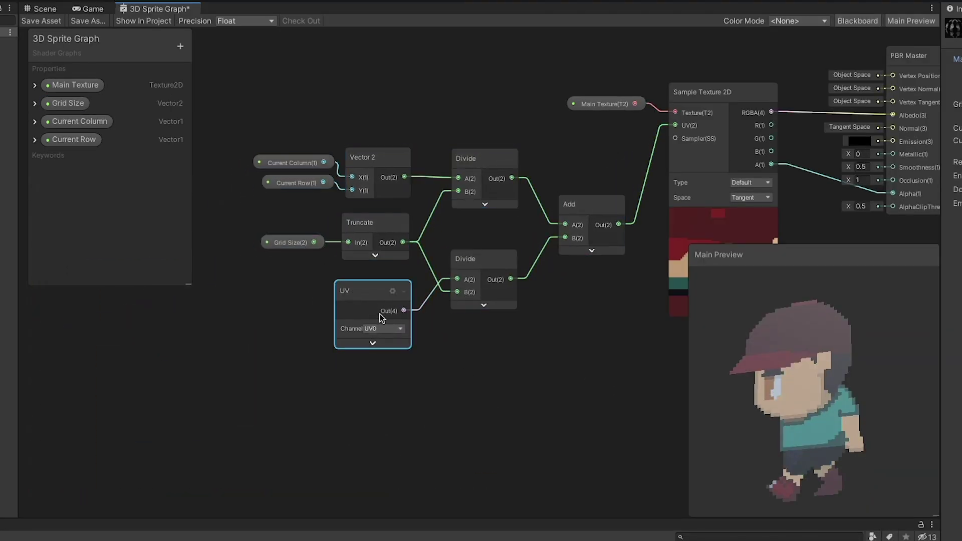
pyautogui.click(367, 232)
pyautogui.click(305, 246)
pyautogui.keyDown('ctrl'); pyautogui.click(361, 233); pyautogui.keyUp('ctrl')
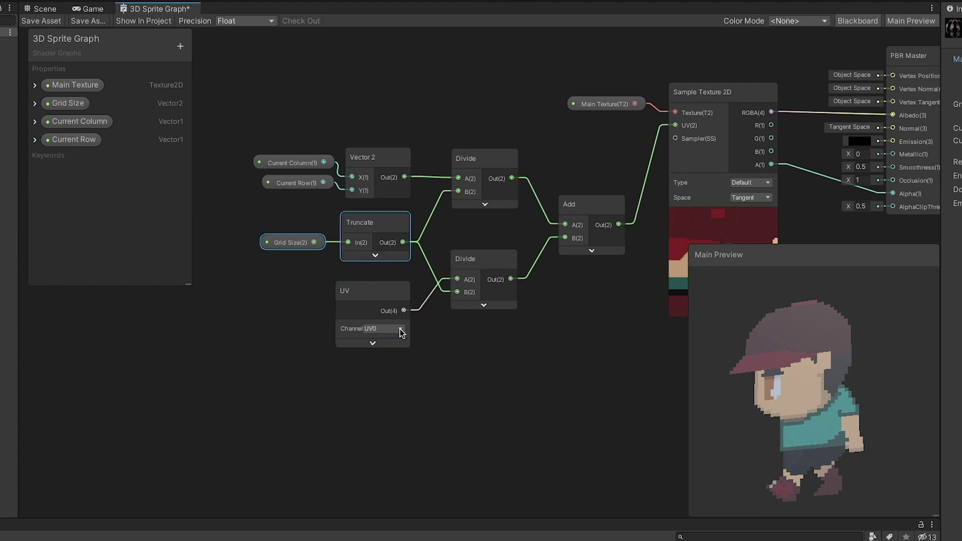
pyautogui.click(475, 265)
pyautogui.click(281, 161)
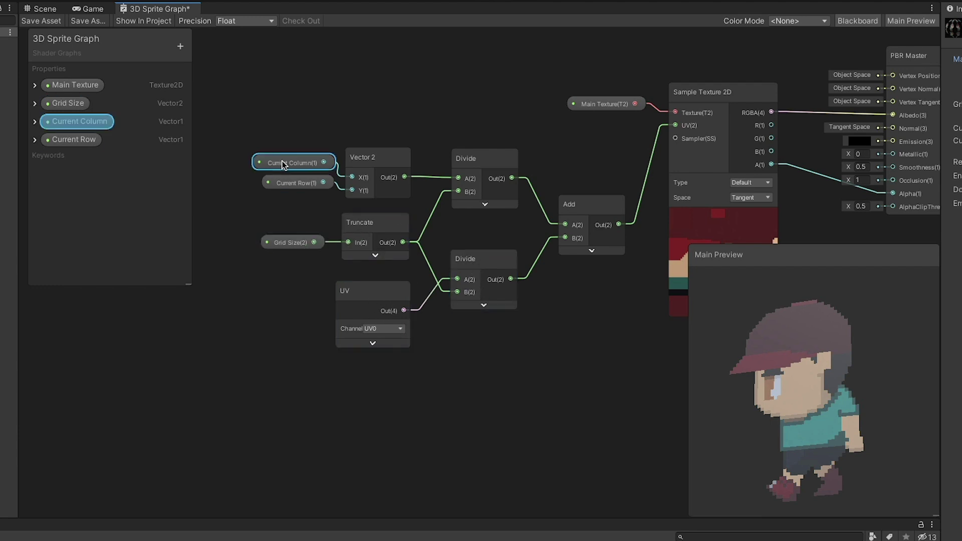
pyautogui.keyDown('ctrl'); pyautogui.click(291, 182); pyautogui.keyUp('ctrl')
pyautogui.keyDown('ctrl'); pyautogui.click(367, 162); pyautogui.keyUp('ctrl')
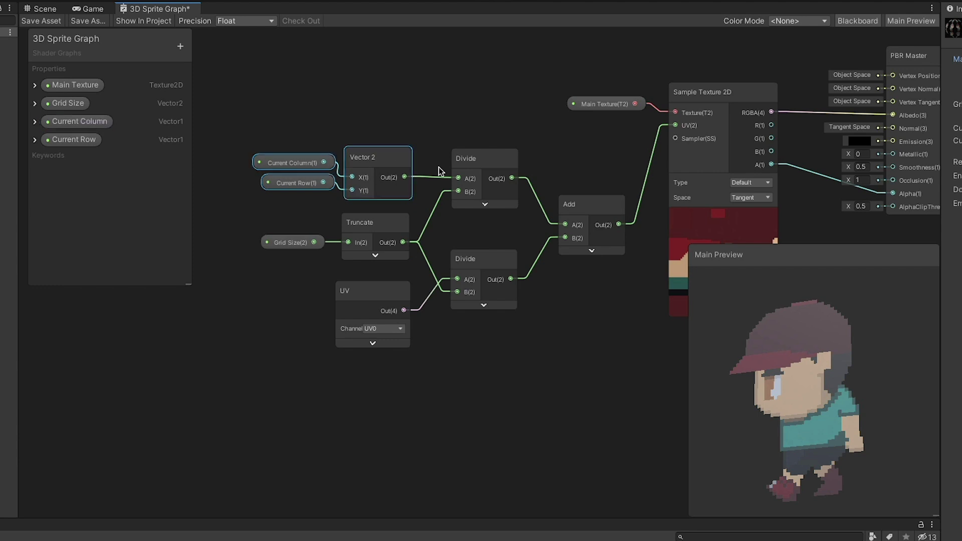
pyautogui.click(466, 164)
pyautogui.click(371, 238)
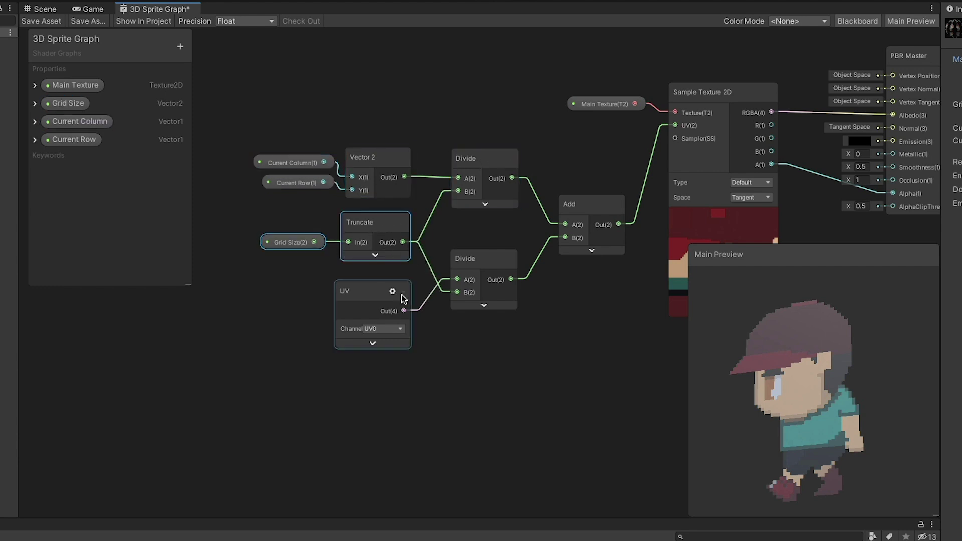
pyautogui.click(466, 265)
pyautogui.keyDown('ctrl'); pyautogui.click(483, 164); pyautogui.keyUp('ctrl')
pyautogui.keyDown('ctrl'); pyautogui.click(568, 200); pyautogui.keyUp('ctrl')
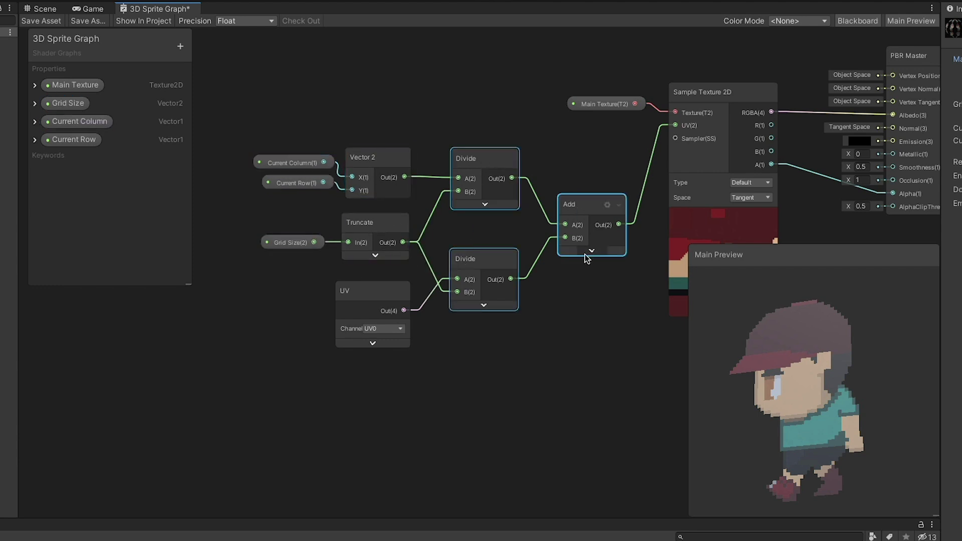
# Save the 3D Sprite Graph shader asset and return to the scene view
pyautogui.moveTo(590, 305); pyautogui.dragTo(208, 412, button='middle')
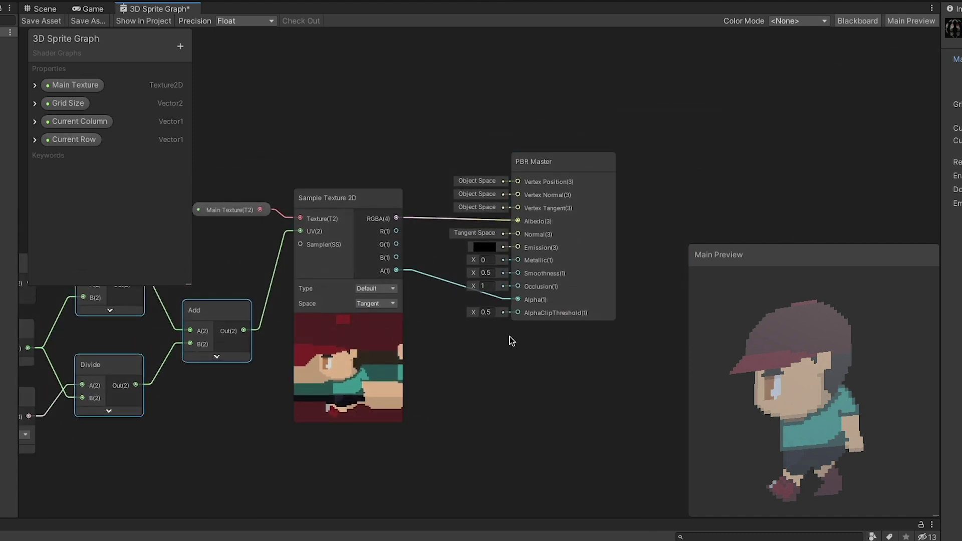
pyautogui.click(35, 24)
pyautogui.click(44, 10)
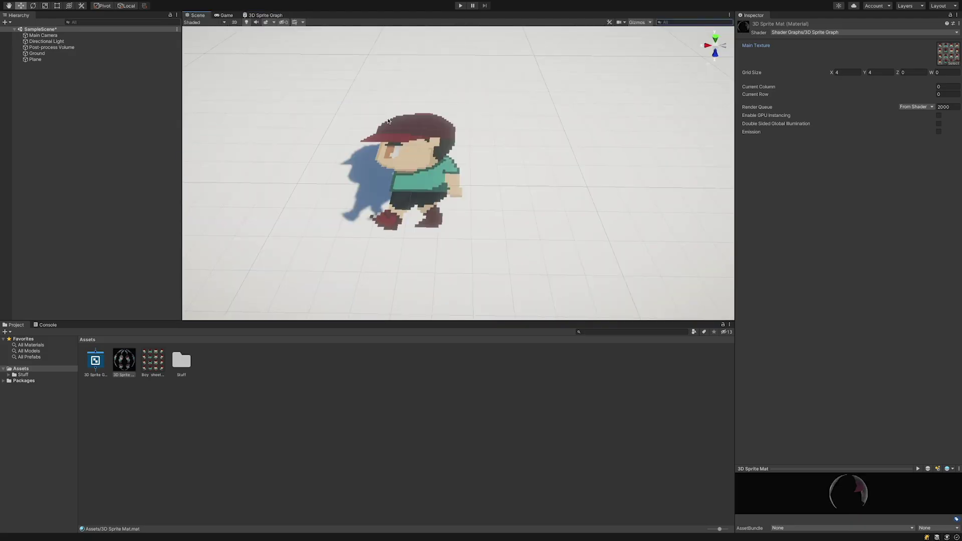
# Try Current Column and Current Row values between 0 and 3 on the 3D Sprite Mat material to preview different sprite frames
pyautogui.click(942, 87)
pyautogui.write('1')
pyautogui.write('2')
pyautogui.moveTo(944, 86); pyautogui.dragTo(929, 89)
pyautogui.write('321')
pyautogui.moveTo(943, 88); pyautogui.dragTo(922, 97)
pyautogui.write('010')
pyautogui.write('3')
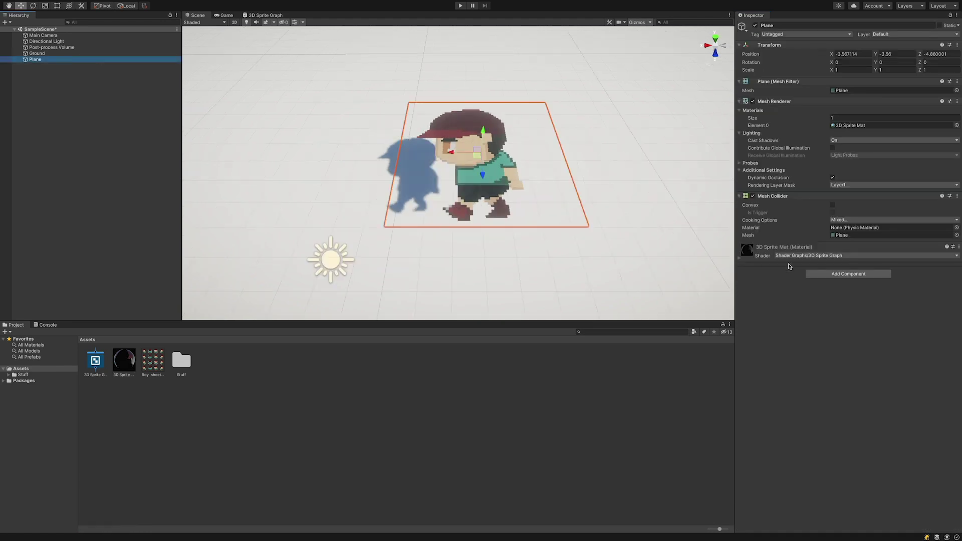
# Create a new script component named Sprite3DAnimator on the Plane and open the script in Visual Studio
pyautogui.click(815, 274)
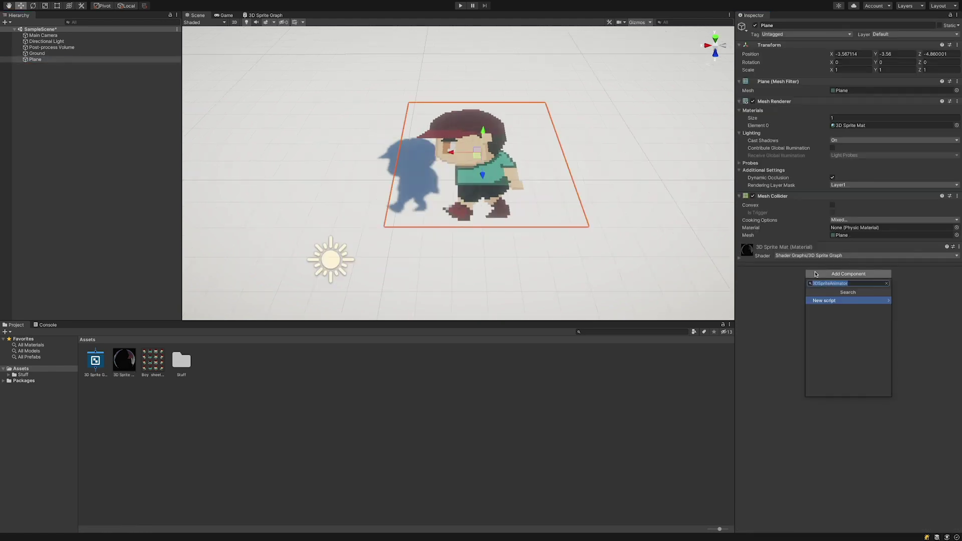
pyautogui.write('Sprite3D')
pyautogui.press('Return')
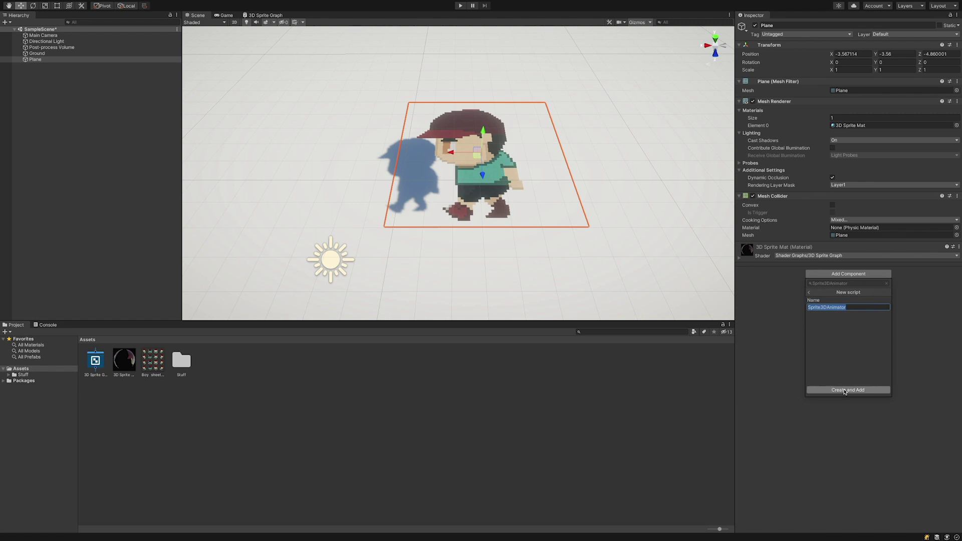
pyautogui.click(845, 390)
pyautogui.doubleClick(845, 257)
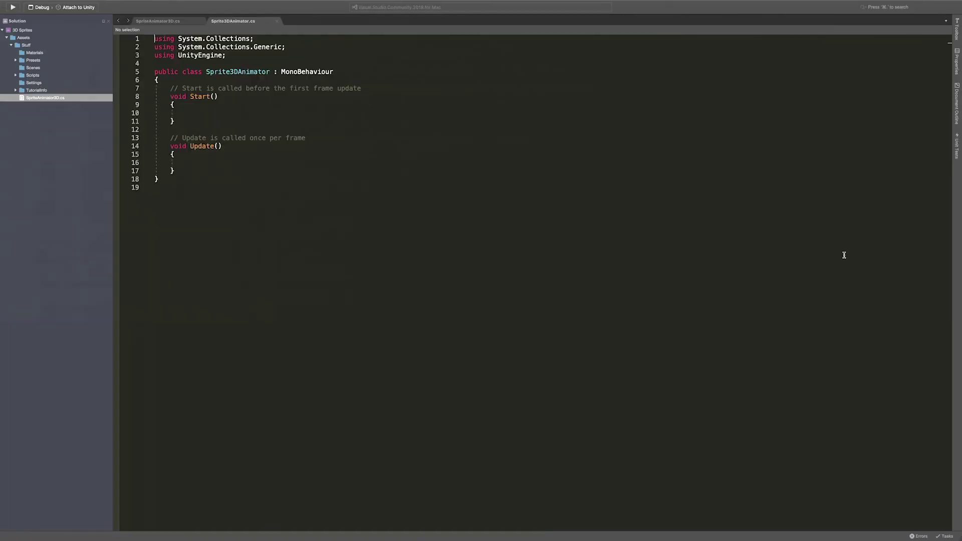
# Replace the default Start and Update methods with a public enum AnimationAxis containing Rows and Columns
pyautogui.moveTo(196, 171); pyautogui.dragTo(170, 88)
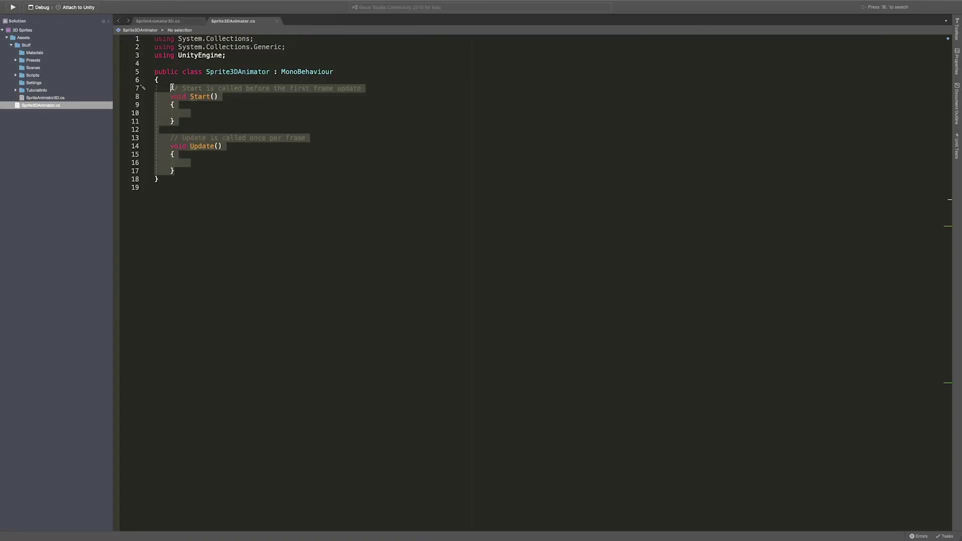
pyautogui.press('BackSpace')
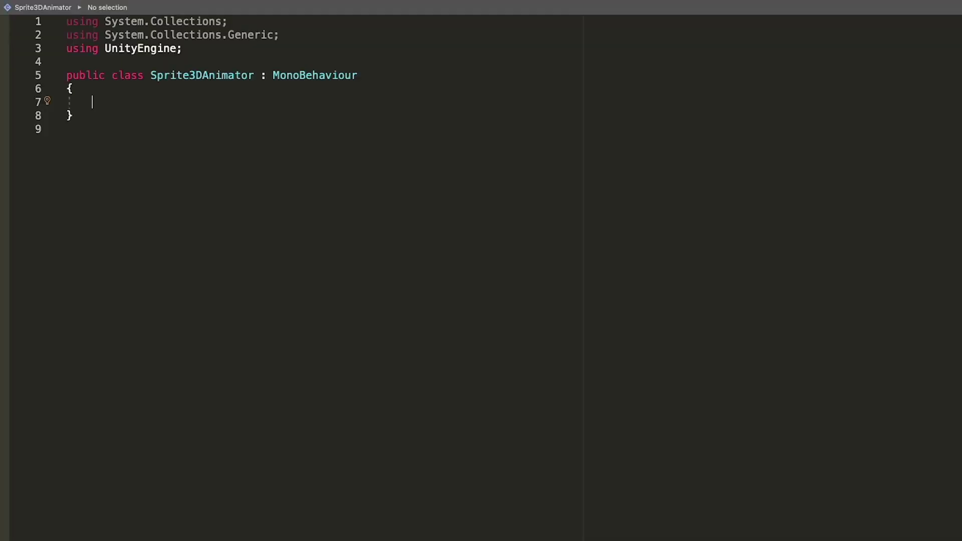
pyautogui.write('public enum Animat')
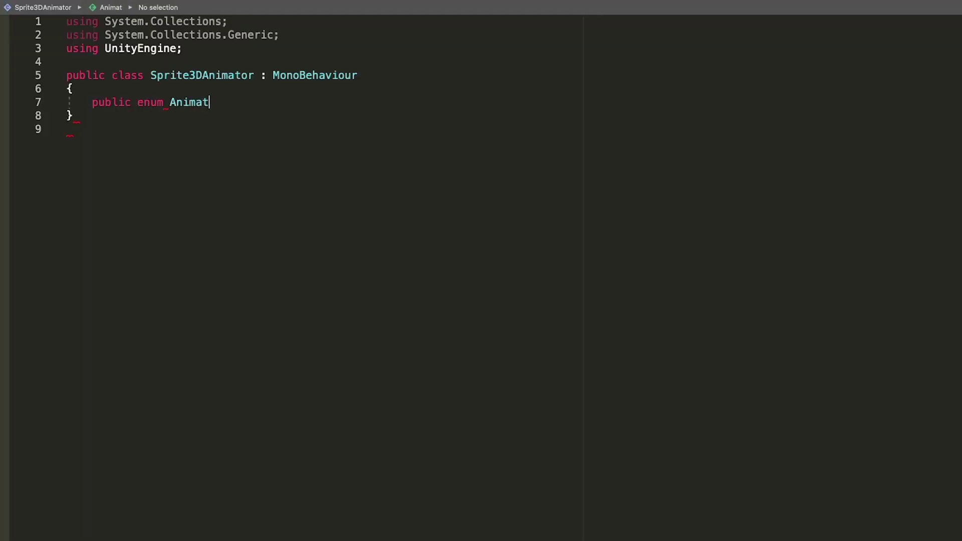
pyautogui.write('ionAxis { Ro')
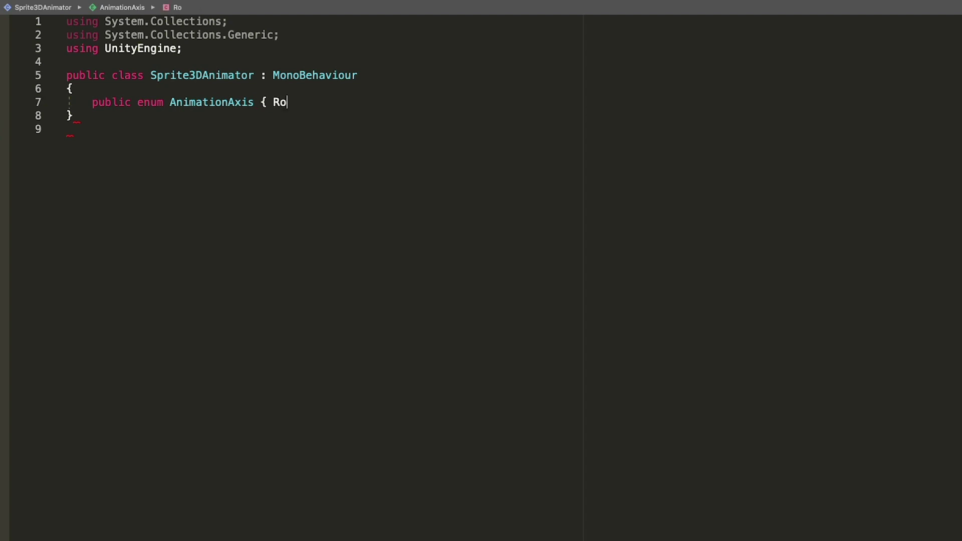
pyautogui.write('ws, Columns')
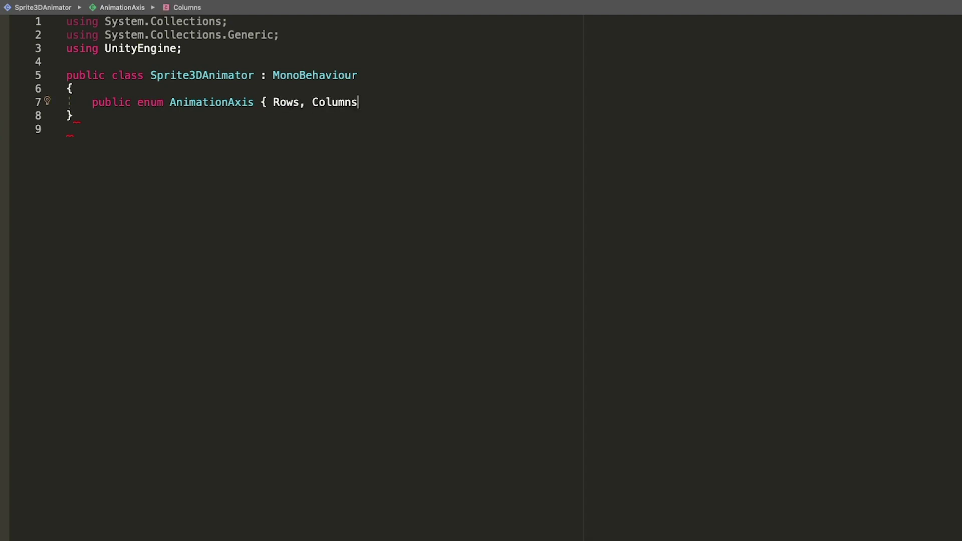
pyautogui.write(' }')
pyautogui.press('Return')
pyautogui.press('Return')
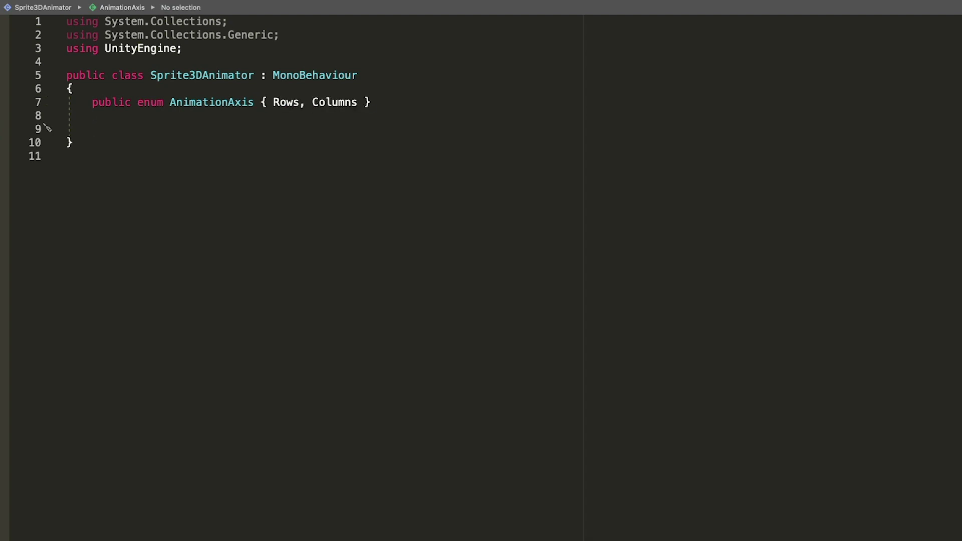
# Declare a serialized private MeshRenderer field named meshRenderer below the enum
pyautogui.write('[SerializeField]')
pyautogui.write(' private MeshRenderer me')
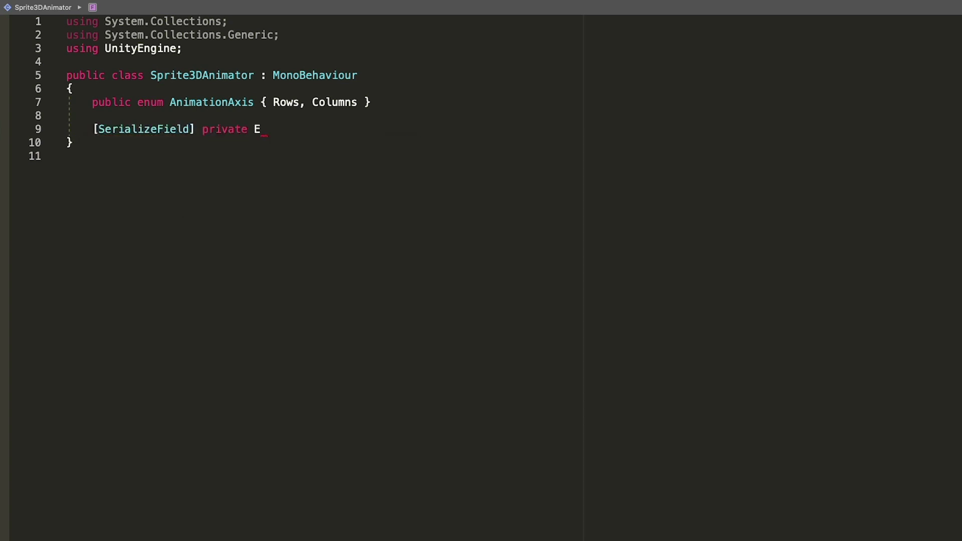
pyautogui.write('shRenderer')
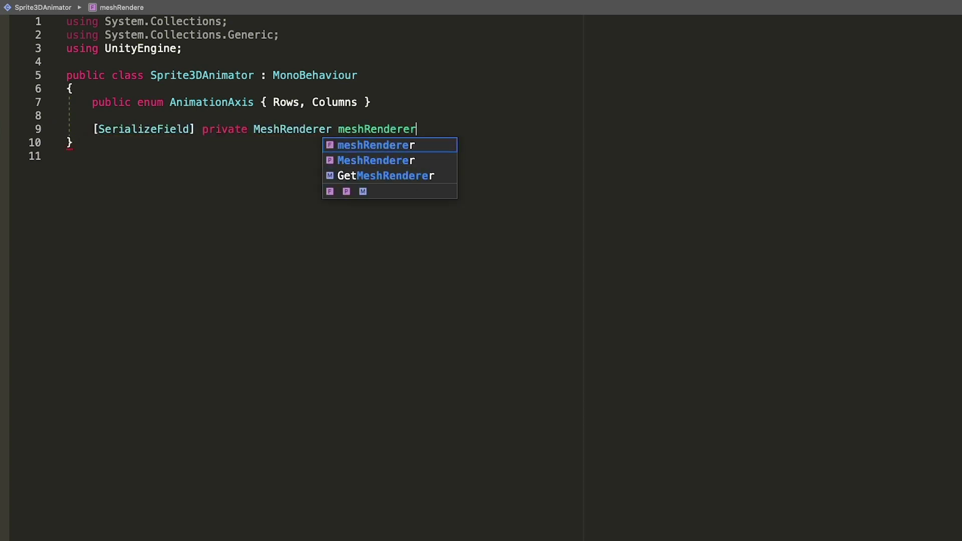
pyautogui.write(';')
pyautogui.press('Return')
# Declare serialized private string fields rowProperty = "_CurrRow" and colProperty = "_CurrCol" on one line
pyautogui.write('[SerializeField] private')
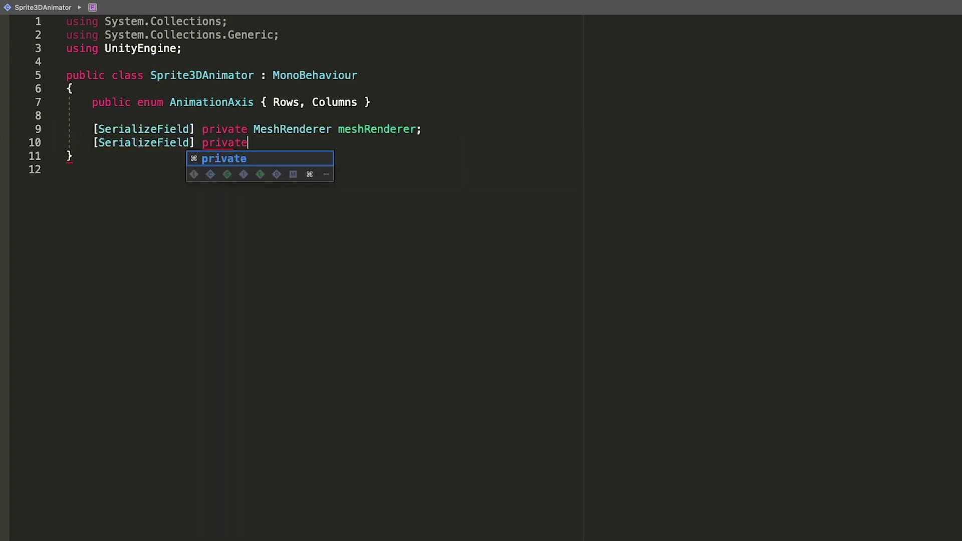
pyautogui.write(' string rowProperty ')
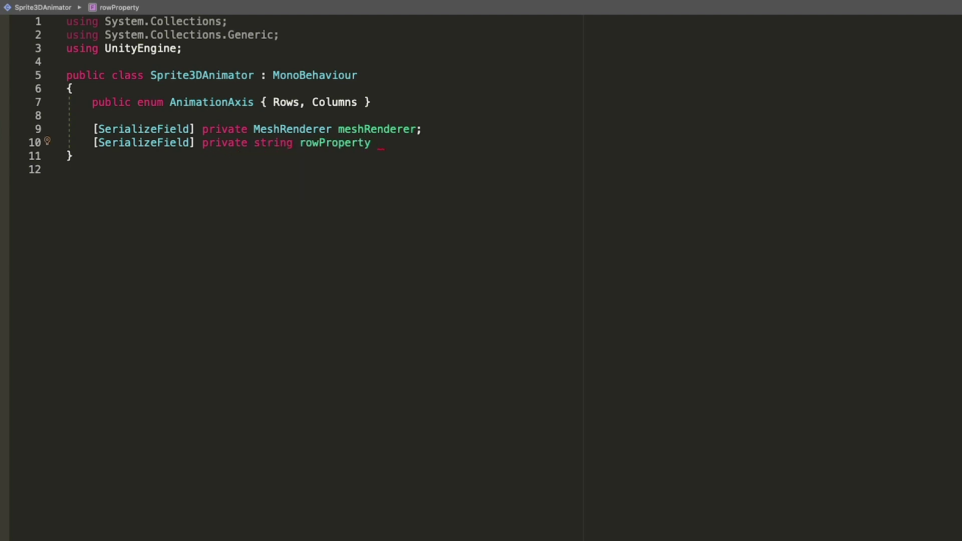
pyautogui.write('= "_CurrRow", colPro')
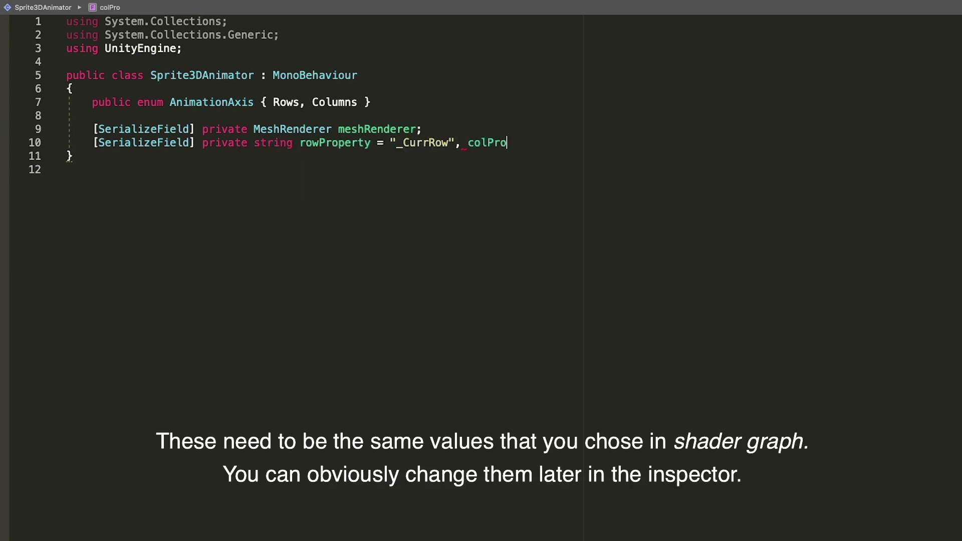
pyautogui.write('perty = "_CurrCol";      ')
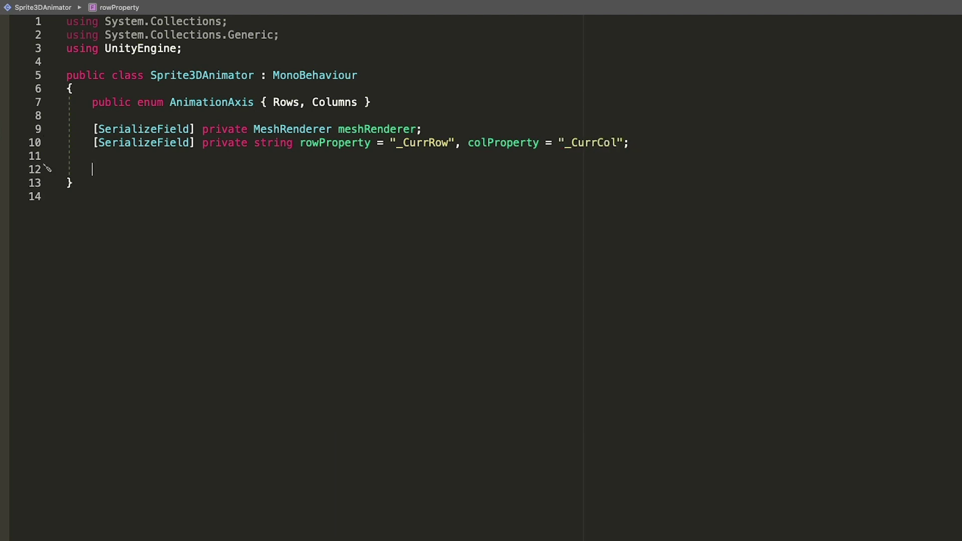
# Declare a serialized private AnimationAxis field named axis, separated from the string fields by a blank line
pyautogui.write('[SerializeField]')
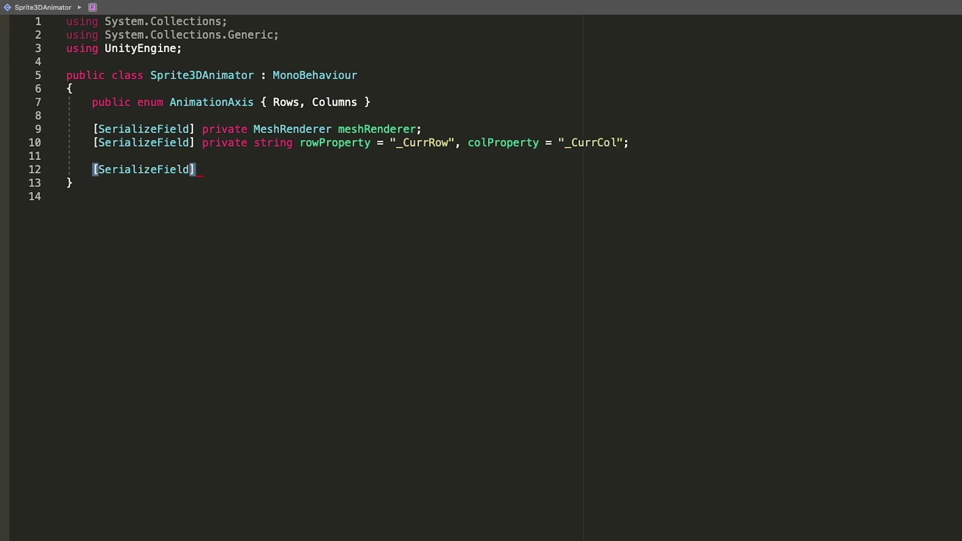
pyautogui.write(' private Ani')
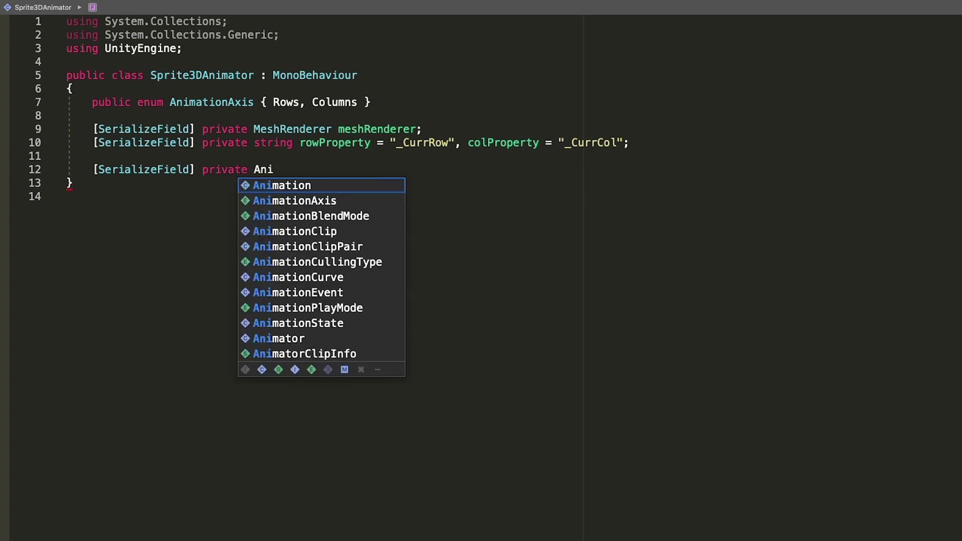
pyautogui.write('mation')
pyautogui.press('Down')
pyautogui.press('Return')
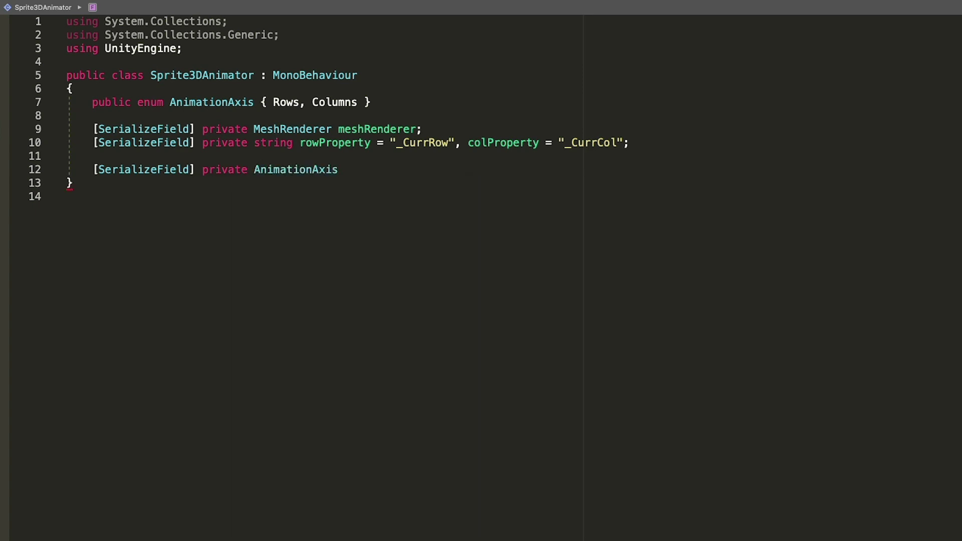
pyautogui.write('axis;     ')
# Declare a serialized private float field animationSpeed with a default of 5f
pyautogui.write('[Seri')
pyautogui.press('Return')
pyautogui.write('priva')
pyautogui.press('Return')
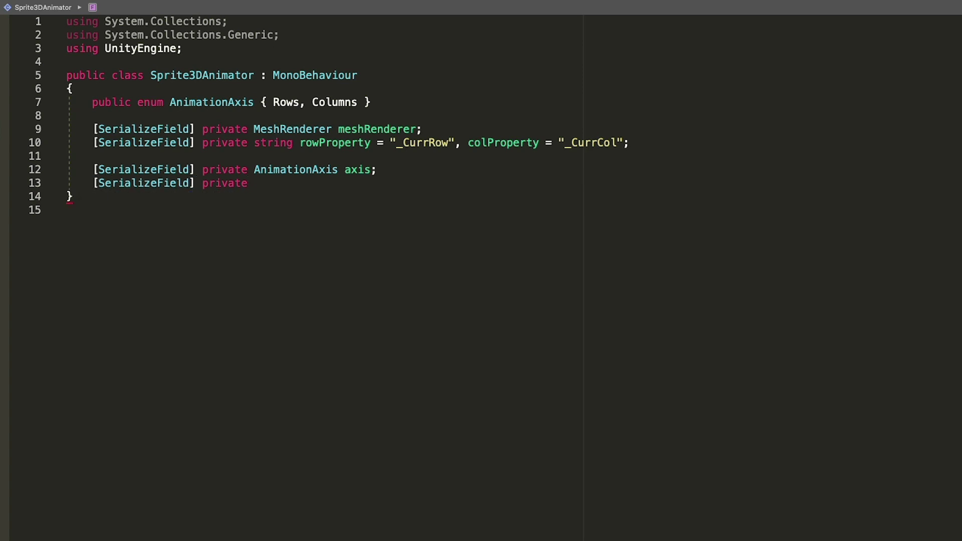
pyautogui.write('float animationSpeed = 5f')
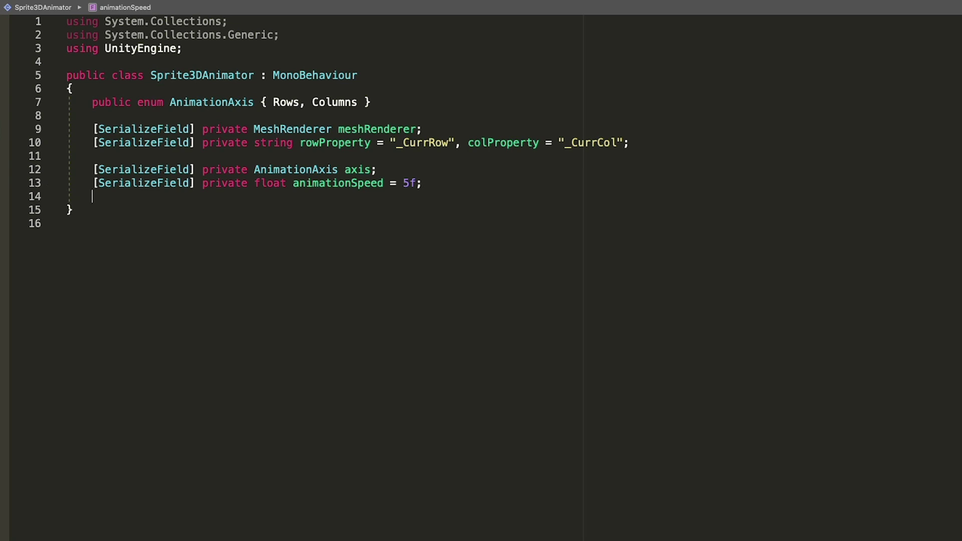
# Declare a serialized private int field animationIndex with a default of 0
pyautogui.write('[Serial')
pyautogui.press('Return')
pyautogui.write('privat')
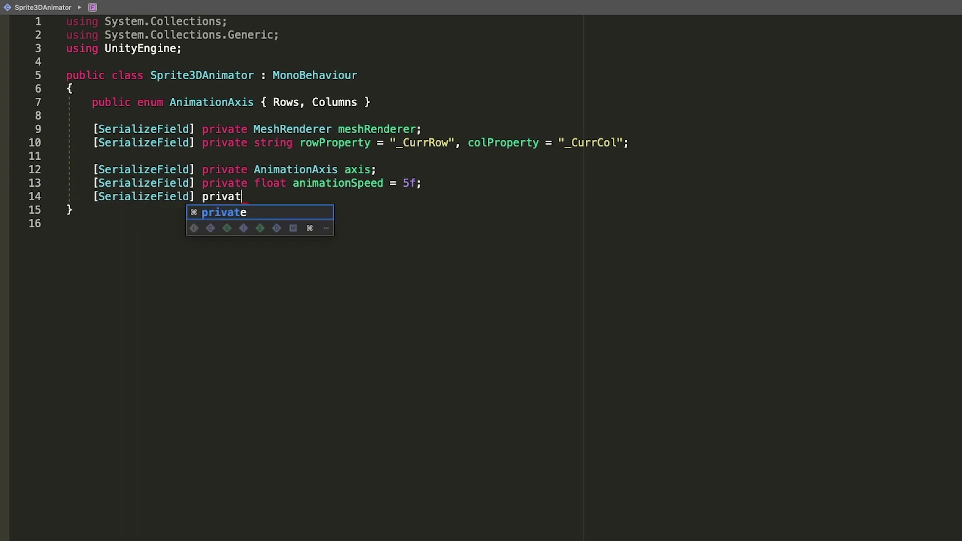
pyautogui.press('Return')
pyautogui.write('animationIndex')
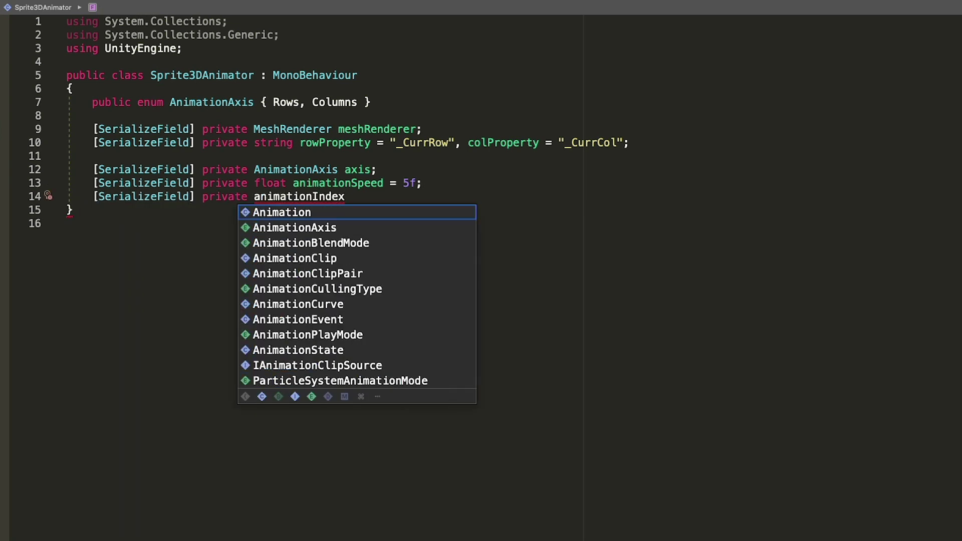
pyautogui.hotkey('alt', 'Left')
pyautogui.write('int')
pyautogui.hotkey('alt', 'Right')
pyautogui.write('= 0')
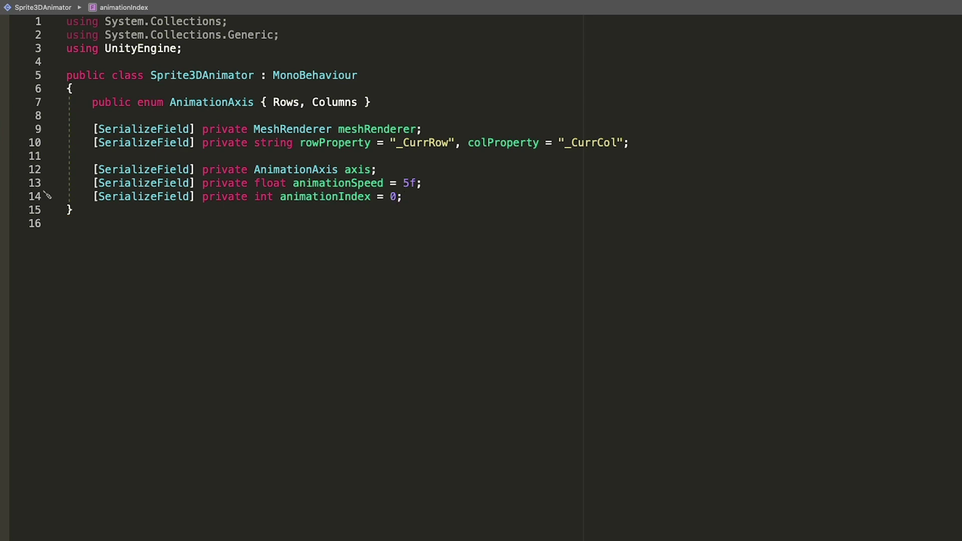
# Add a private void Update() method below the fields, leaving two blank lines before it
pyautogui.press('Return')
pyautogui.press('Return')
pyautogui.press('Return')
pyautogui.write('Upda')
pyautogui.press('Return')
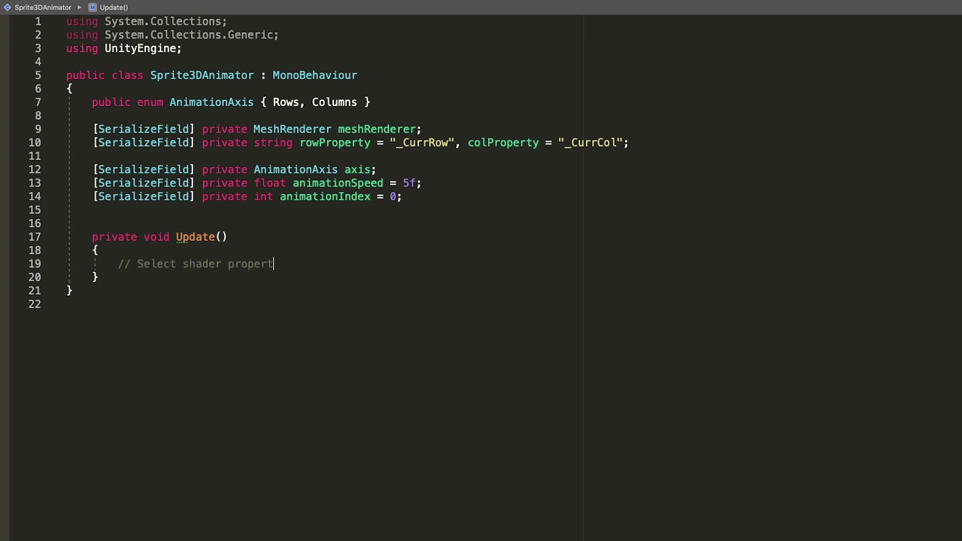
# Complete the comment "// Select shader property names" in Update and declare the local strings clipKey and frameKey beneath it
pyautogui.press('Return')
pyautogui.press('Return')
pyautogui.write('if(')
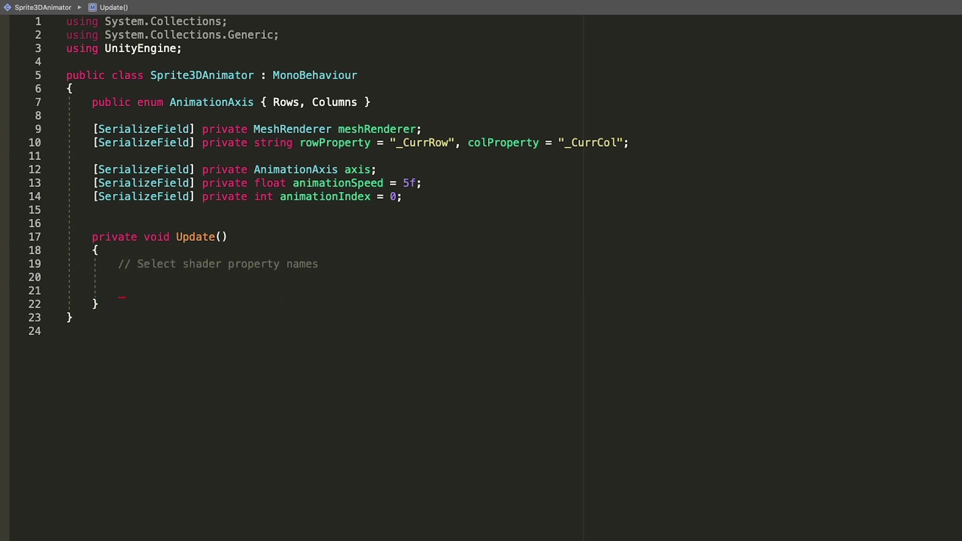
pyautogui.write('string clipKey, frameKey;')
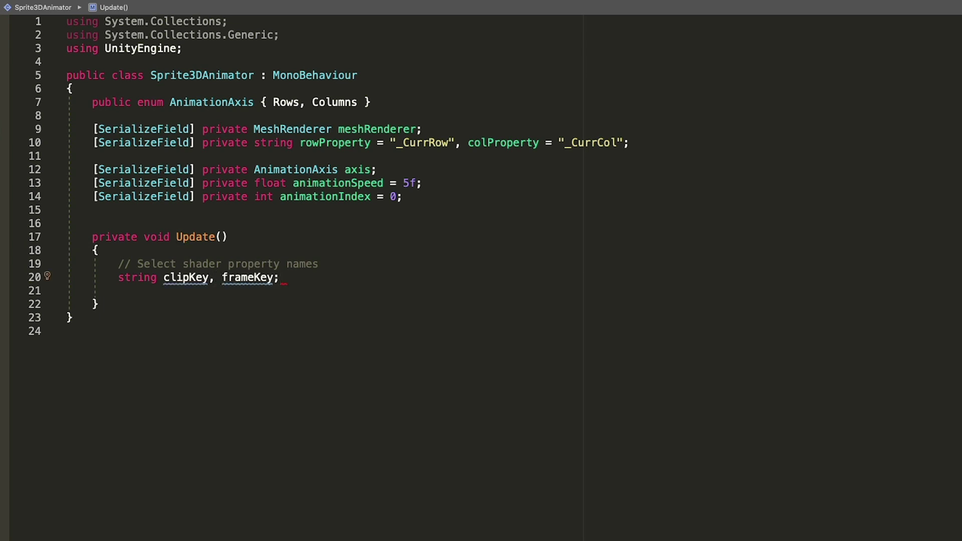
# Add an if block for axis == AnimationAxis.Rows that sets clipKey to rowProperty and frameKey to colProperty
pyautogui.press('Return')
pyautogui.write('if(axis ==')
pyautogui.press('Down')
pyautogui.press('Down')
pyautogui.press('Return')
pyautogui.write(')')
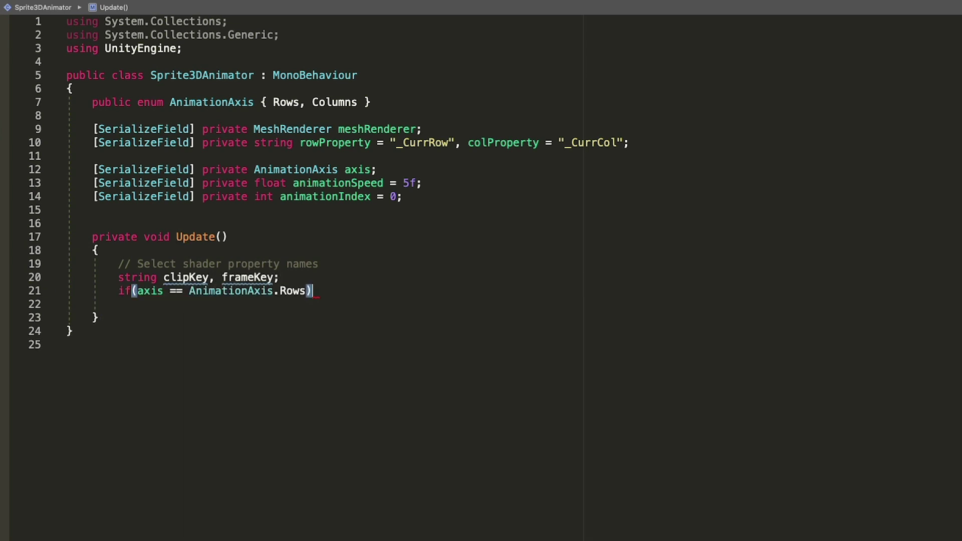
pyautogui.write(' {')
pyautogui.press('Return')
pyautogui.write('clipKey = rowProperty;')
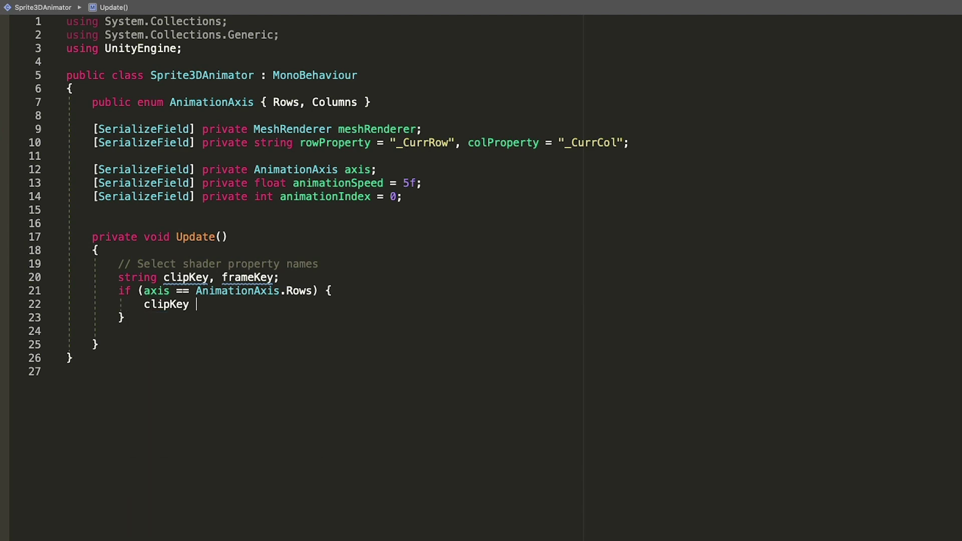
pyautogui.press('Return')
pyautogui.write('frameKey = colProperty;')
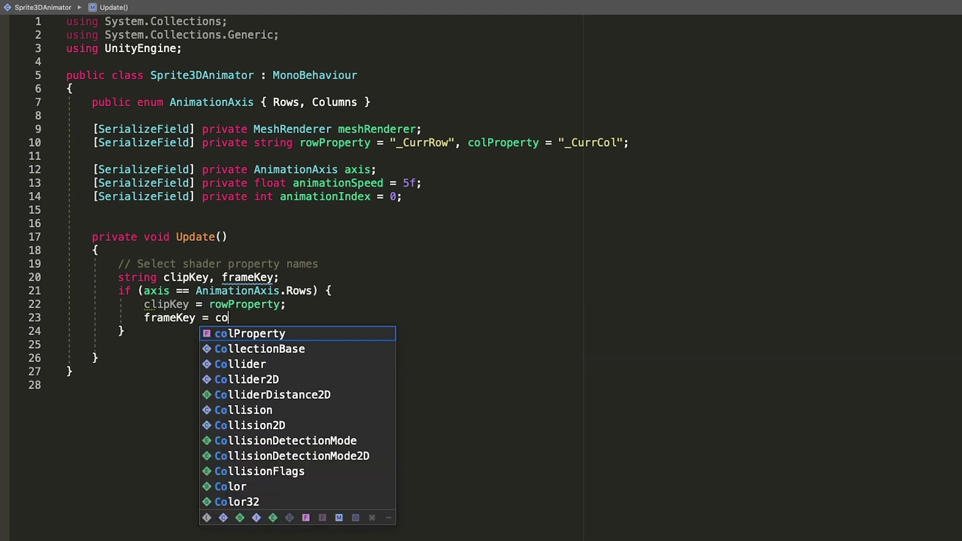
# Add an else block that sets clipKey to colProperty and frameKey to rowProperty
pyautogui.click(125, 331)
pyautogui.write('els')
pyautogui.press('Tab')
pyautogui.press('Tab')
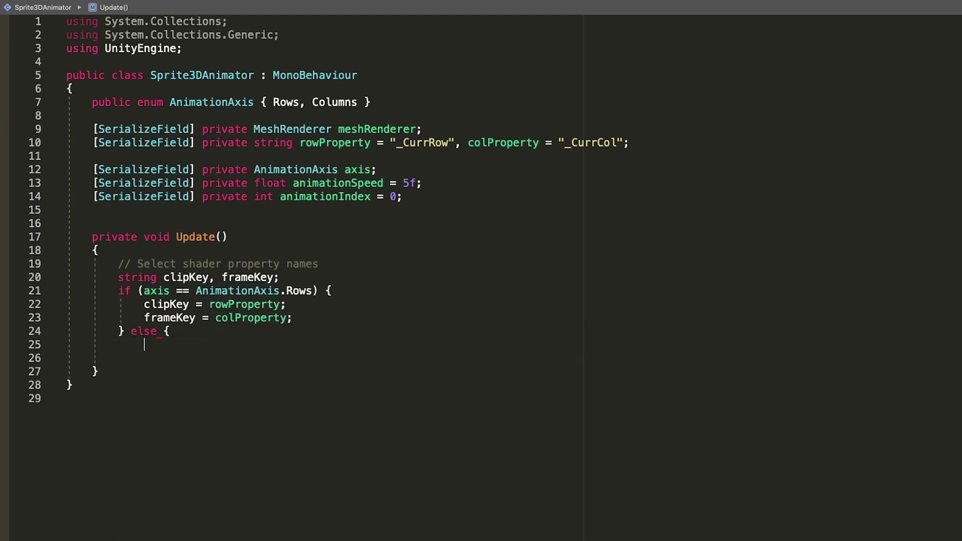
pyautogui.write('clipKey = colProperty;')
pyautogui.press('Return')
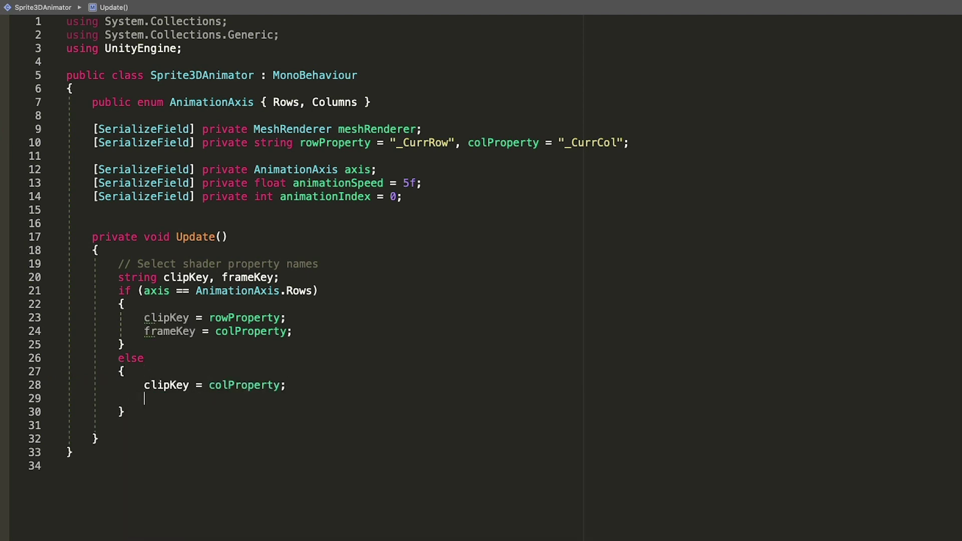
pyautogui.write('frameKey = rowProperty;')
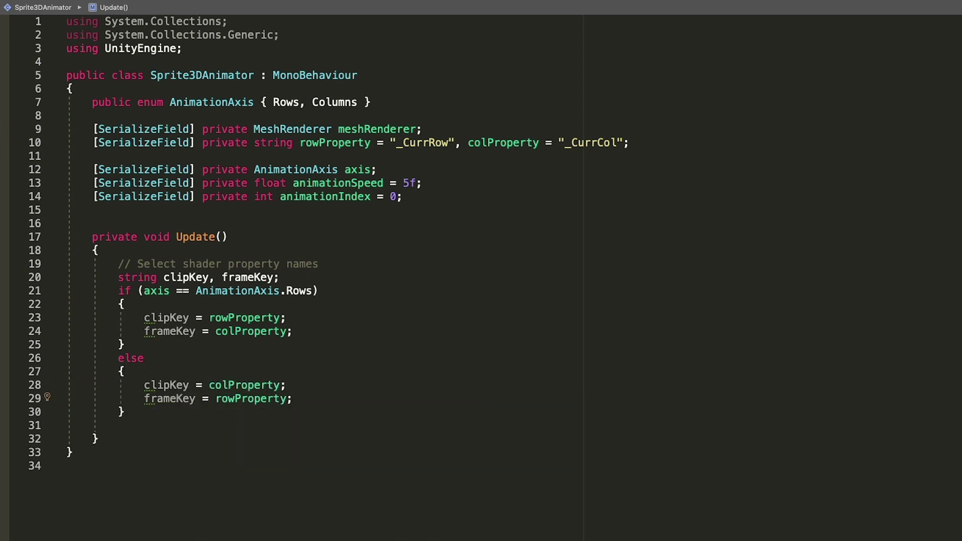
# Below the else block in Update, add the comment "// Animate" and declare int frame = (int)(Time.time * animationSpeed);
pyautogui.press('Down')
pyautogui.press('Return')
pyautogui.press('Return')
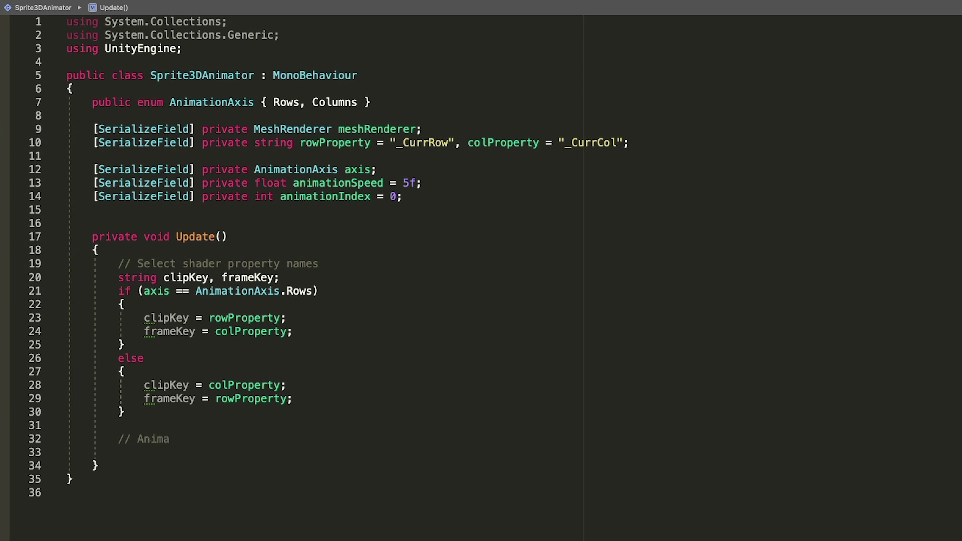
pyautogui.press('Return')
pyautogui.write('int f')
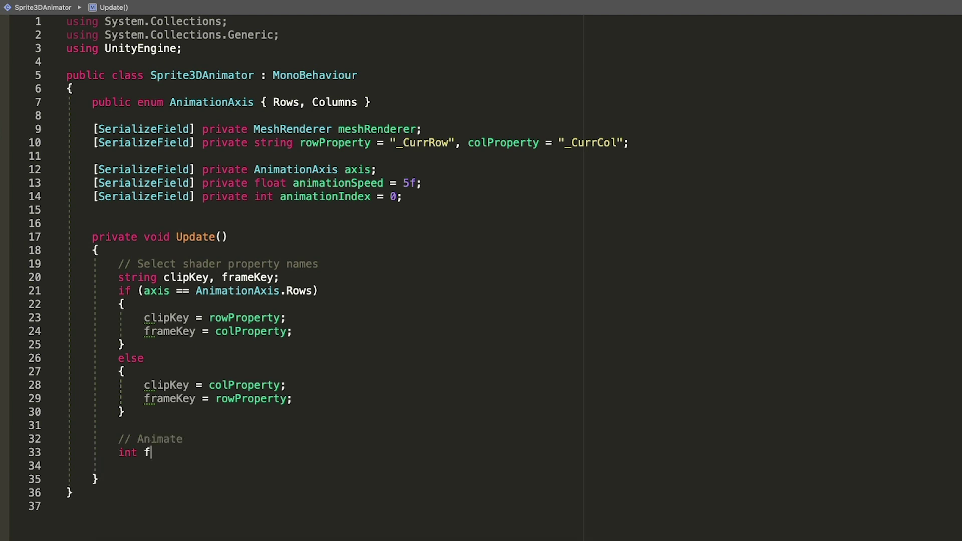
pyautogui.write('rame = (int)')
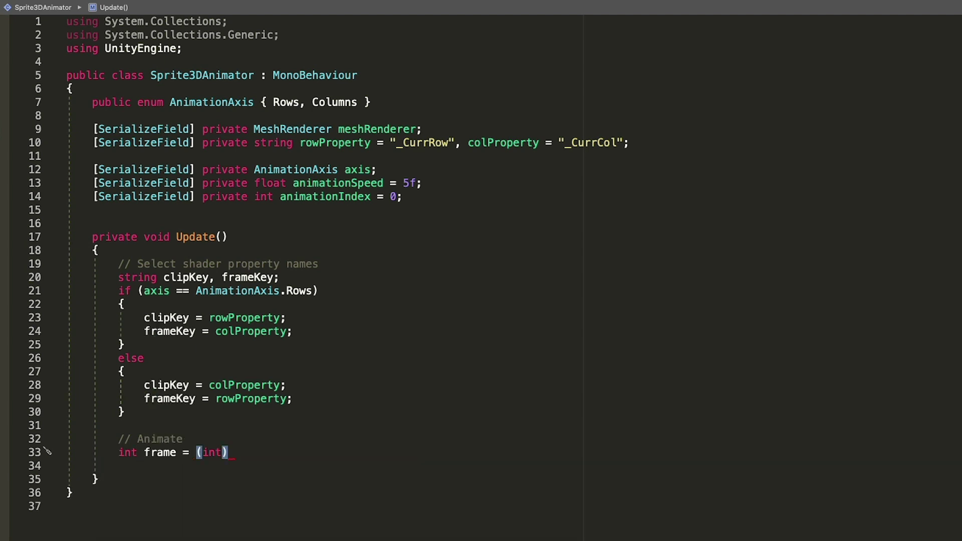
pyautogui.write('(Time.time ')
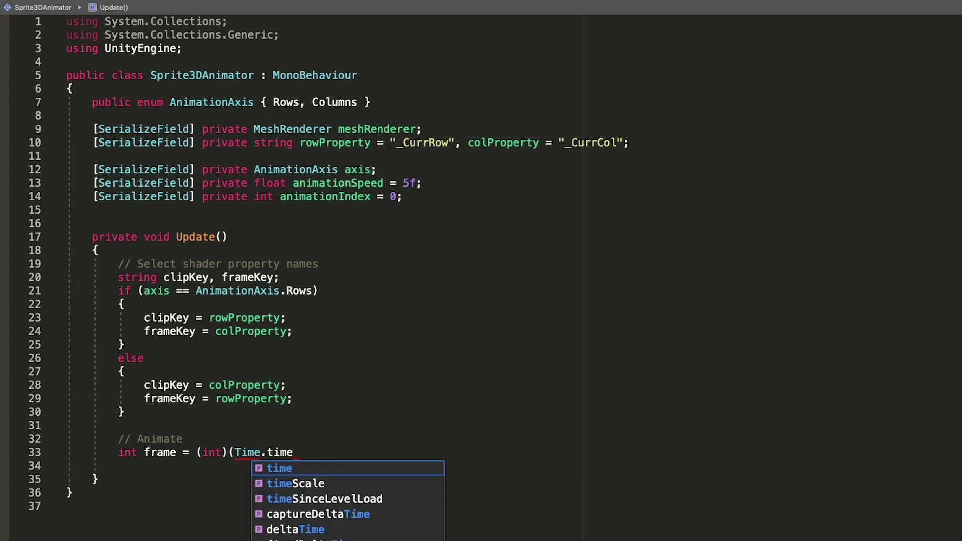
pyautogui.write('* animationSpeed);')
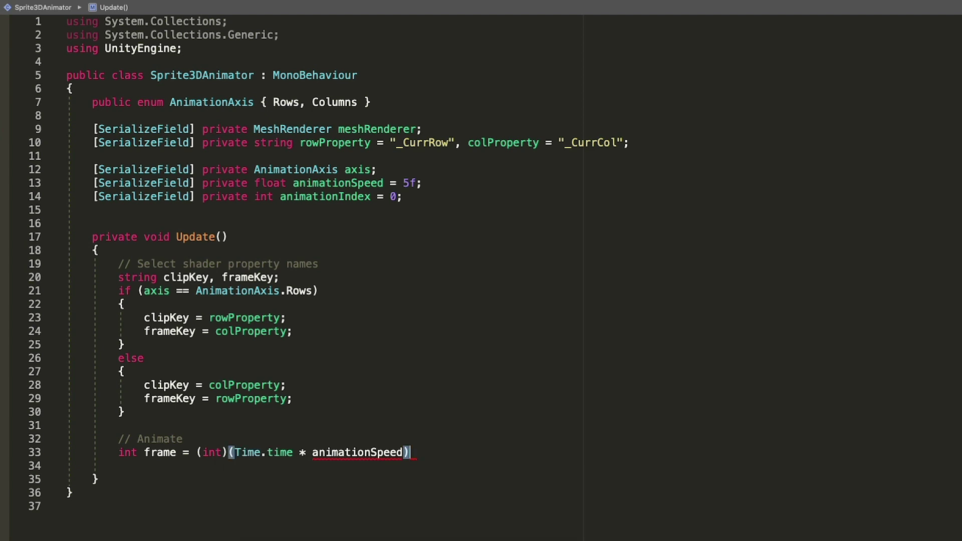
# Below the frame declaration, add the call meshRenderer.material.SetFloat(clipKey, animationIndex);
pyautogui.press('Return')
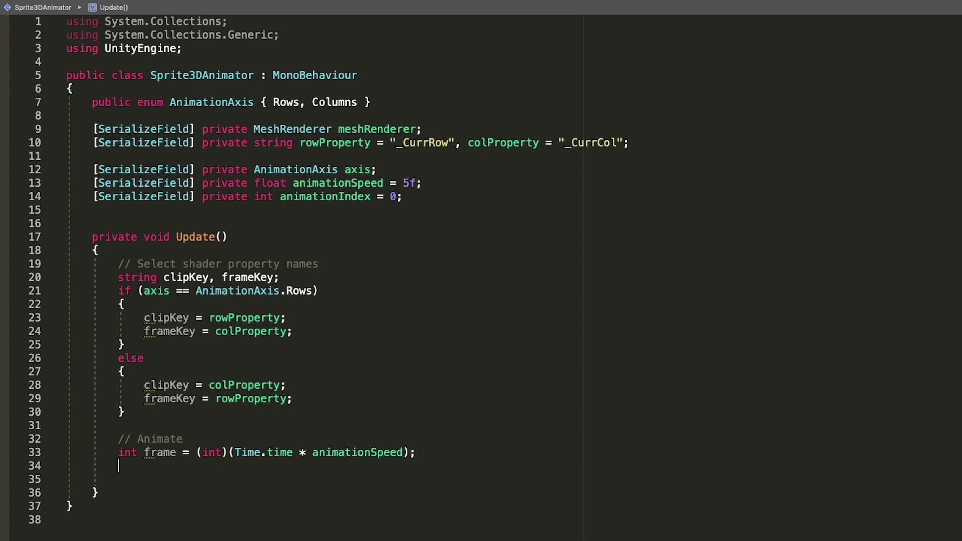
pyautogui.write('meshRenderer.Se')
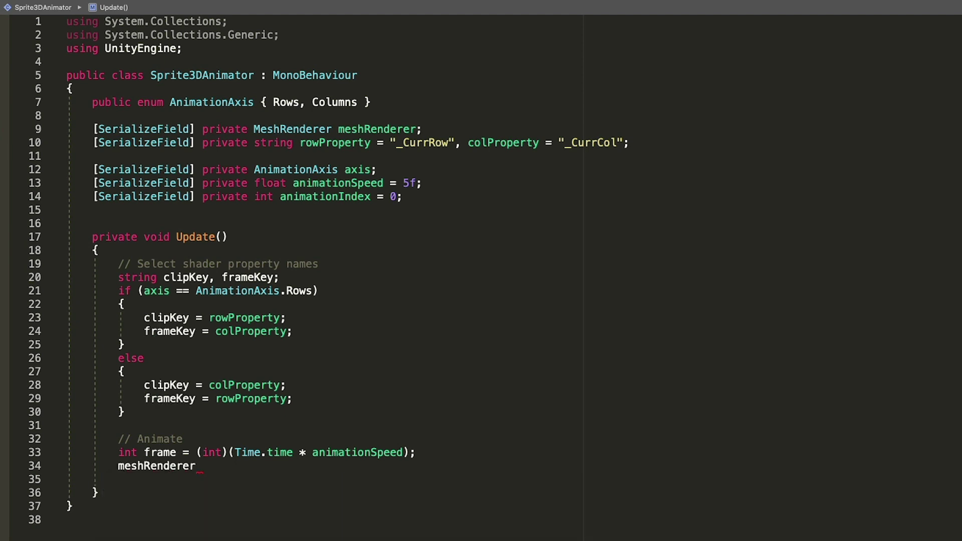
pyautogui.press('BackSpace')
pyautogui.press('BackSpace')
pyautogui.write('material.Set')
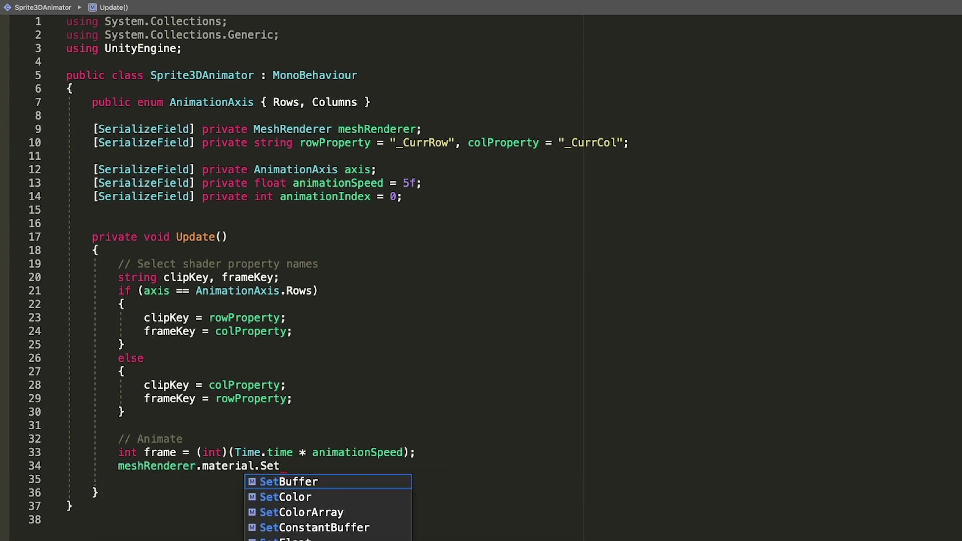
pyautogui.write('Float(clipKey, anim')
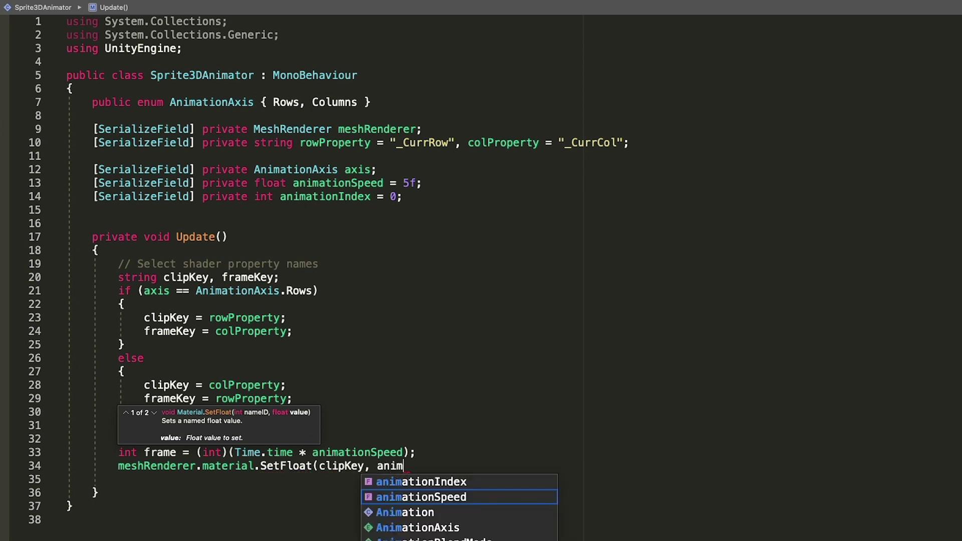
pyautogui.press('Up')
pyautogui.press('Return')
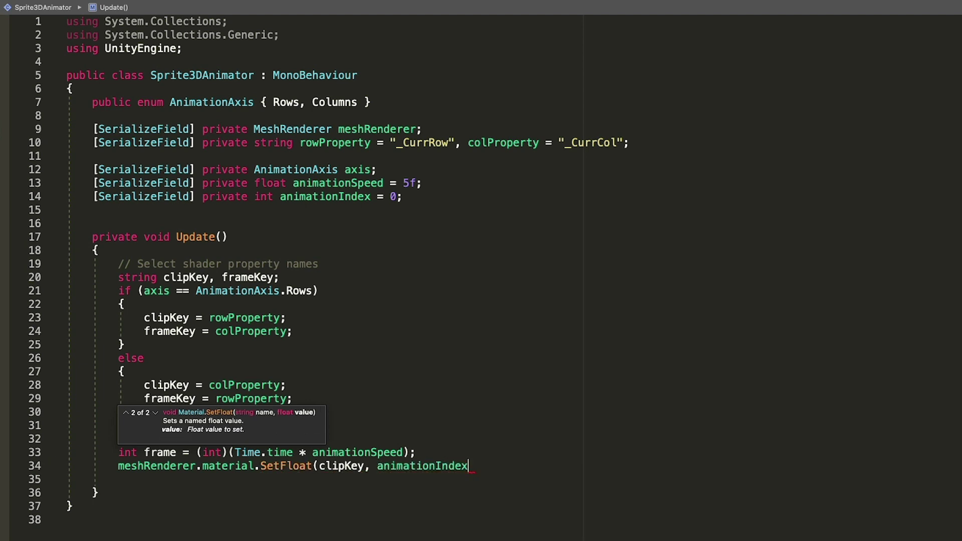
pyautogui.write(');')
# Add a second call, meshRenderer.material.SetFloat(frameKey, frame);, on the line after the clipKey call
pyautogui.write('mes')
pyautogui.press('Return')
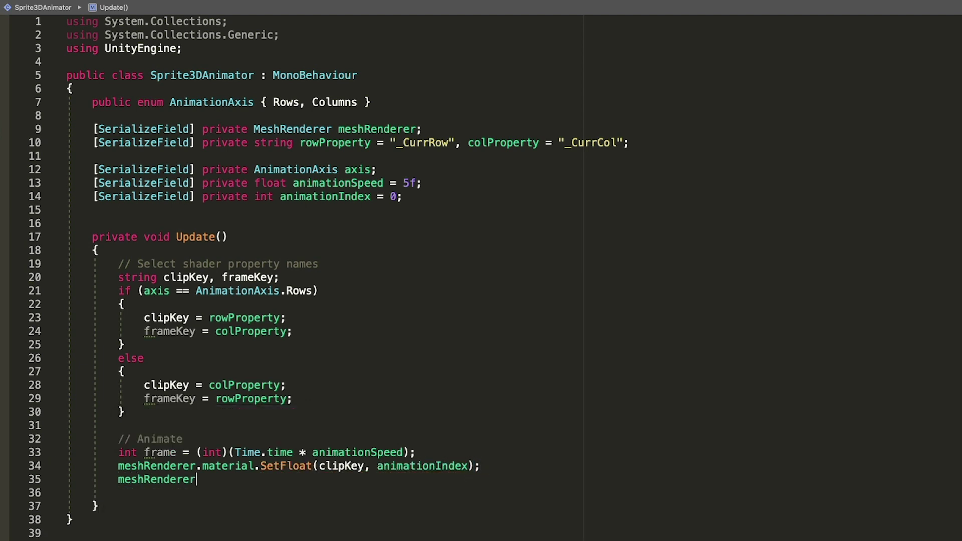
pyautogui.write('.material.Se')
pyautogui.press('Return')
pyautogui.write('(frame')
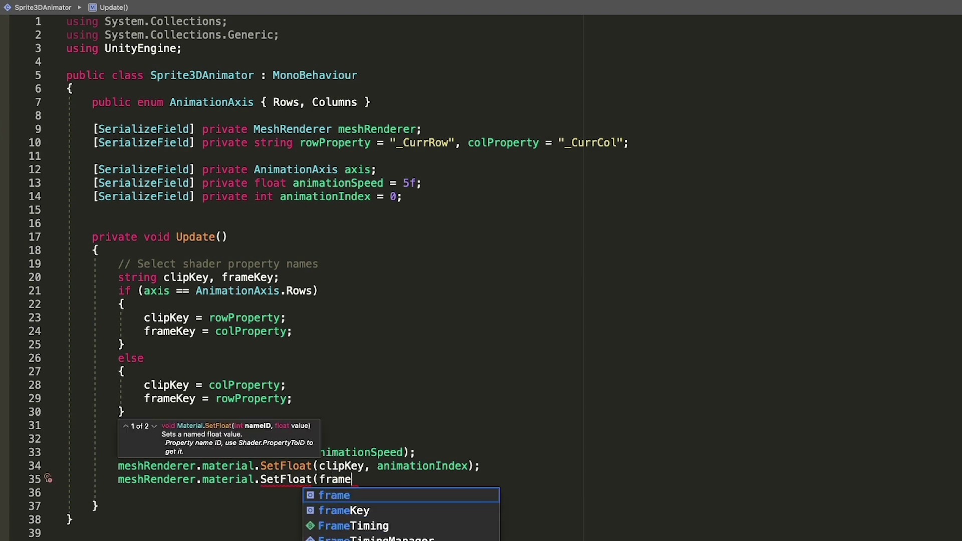
pyautogui.press('Down')
pyautogui.press('Return')
pyautogui.write(', frame);')
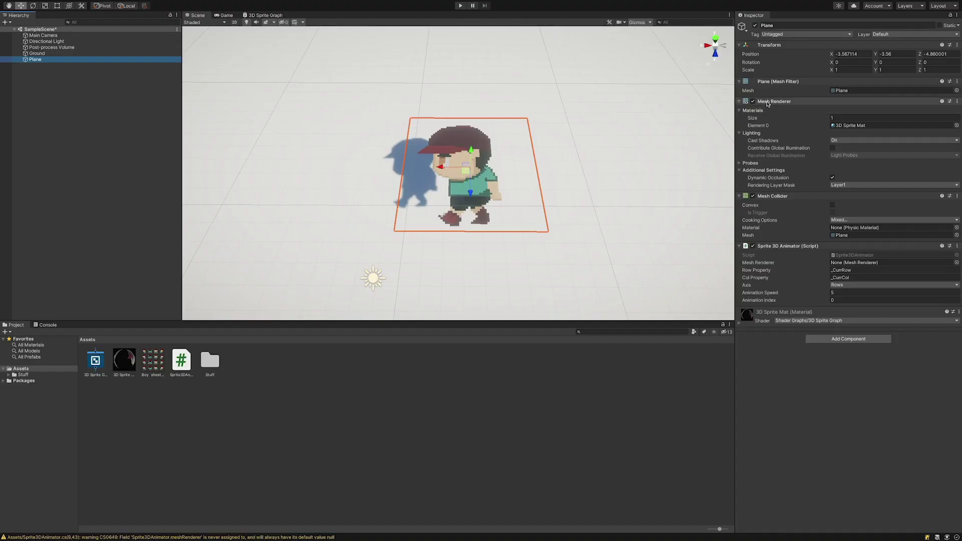
# In Unity, assign the Plane's own Mesh Renderer to its Sprite 3D Animator's Mesh Renderer reference and start Play mode
pyautogui.moveTo(774, 101); pyautogui.dragTo(856, 263)
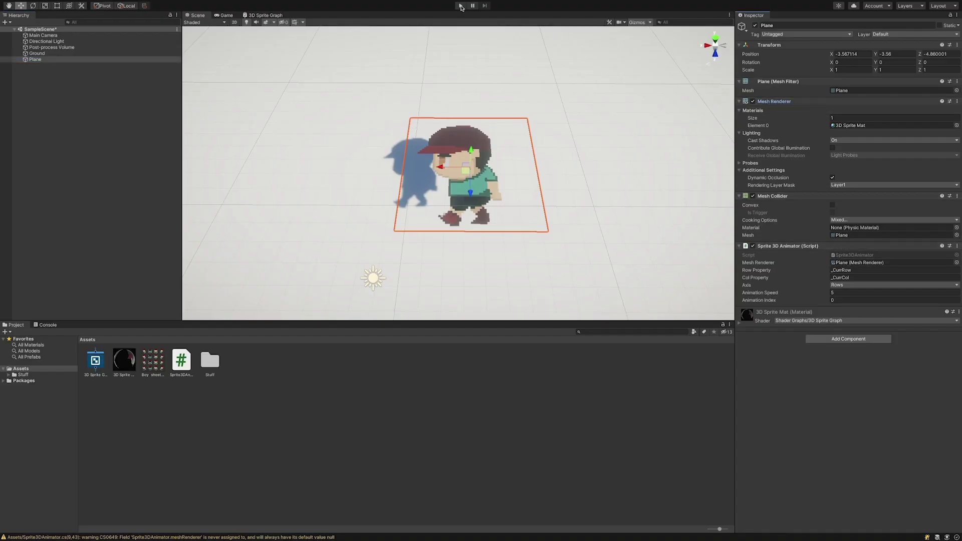
pyautogui.click(460, 6)
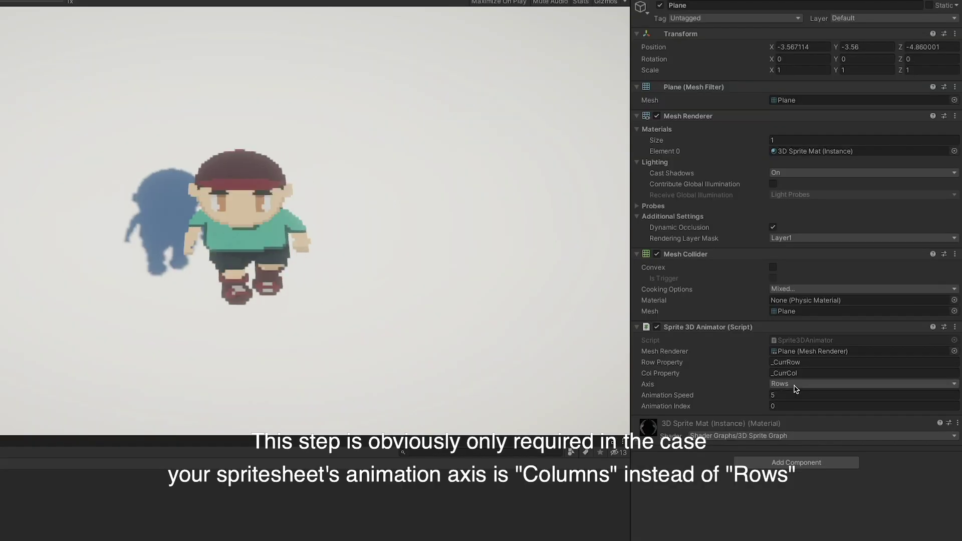
# Set the Sprite 3D Animator's Axis to Columns while the scene plays, and open its Animation Index for editing
pyautogui.click(847, 285)
pyautogui.click(795, 393)
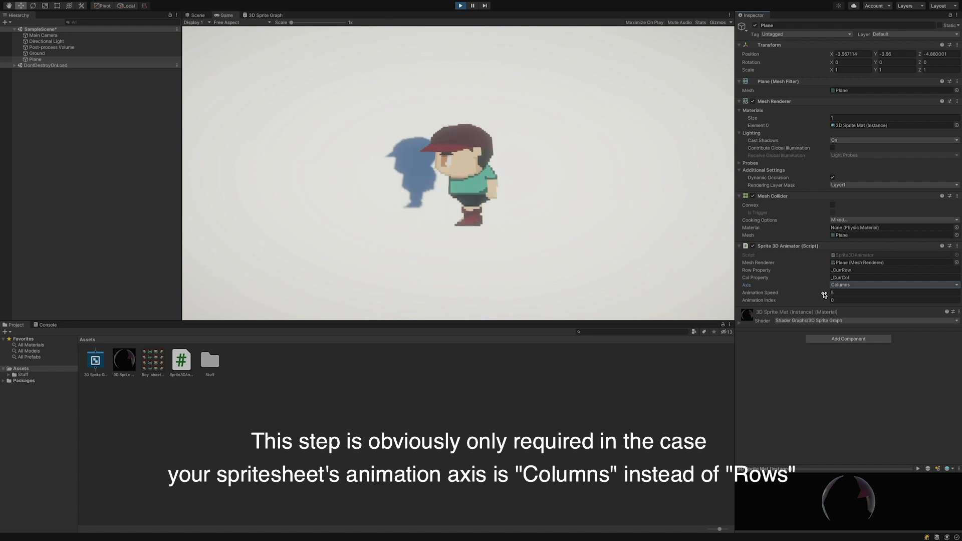
pyautogui.click(835, 300)
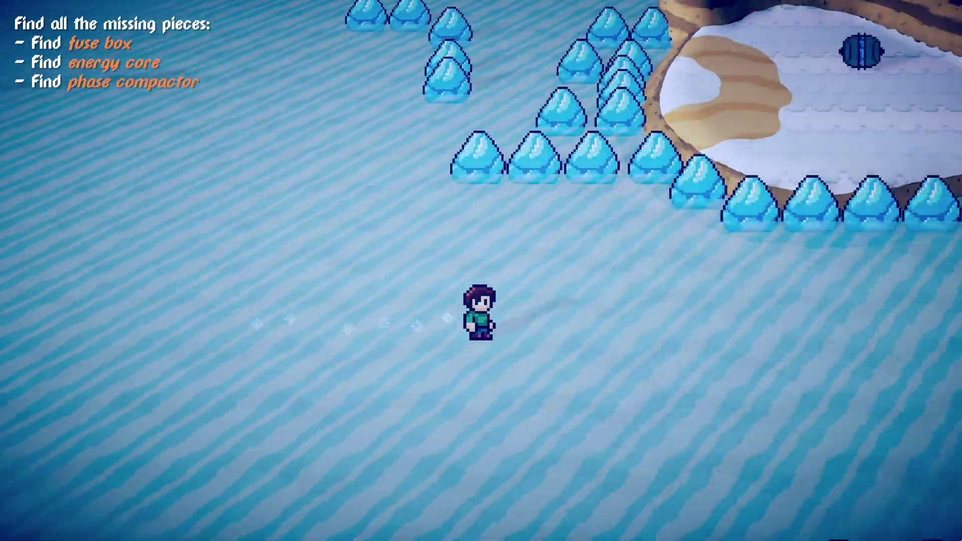
pyautogui.press('Down')
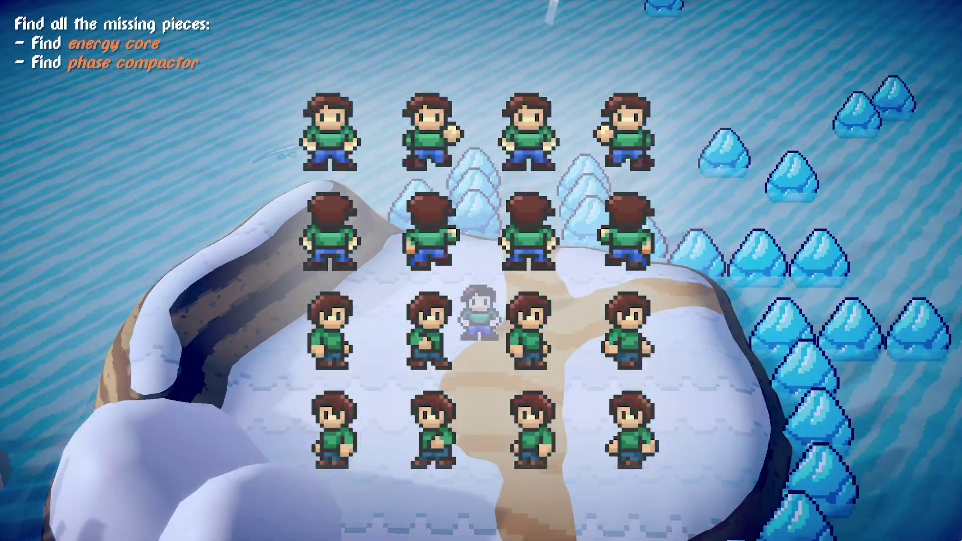
pyautogui.press('Up')
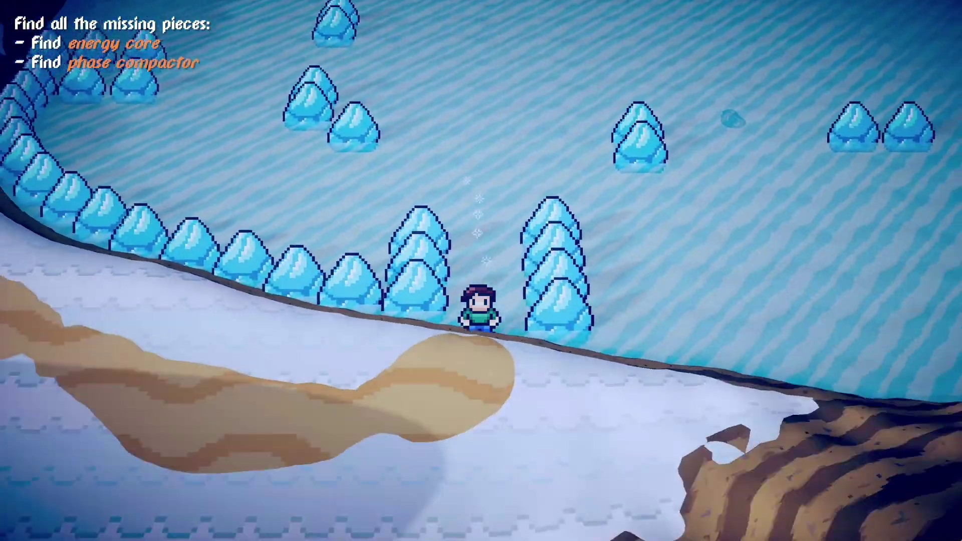
pyautogui.press('Up')
pyautogui.press('w')
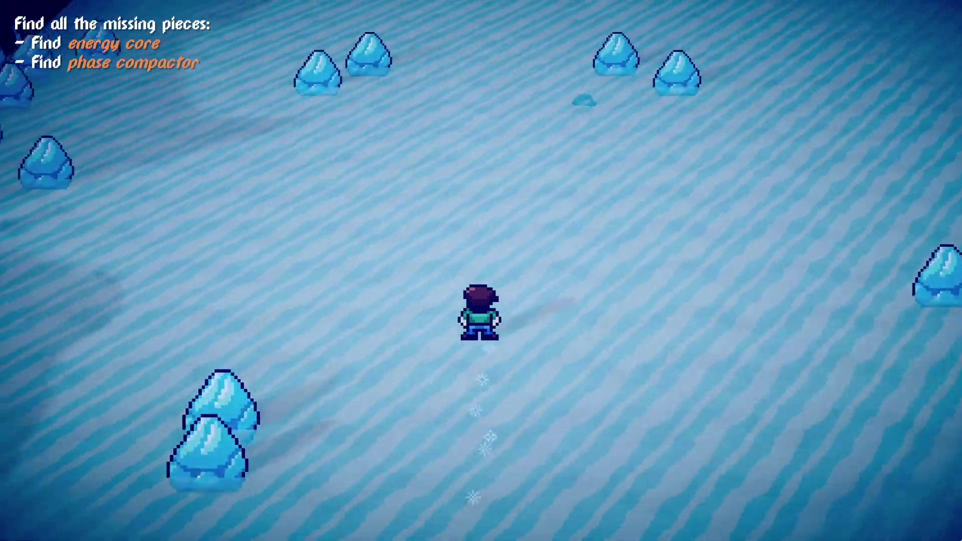
pyautogui.press('w')
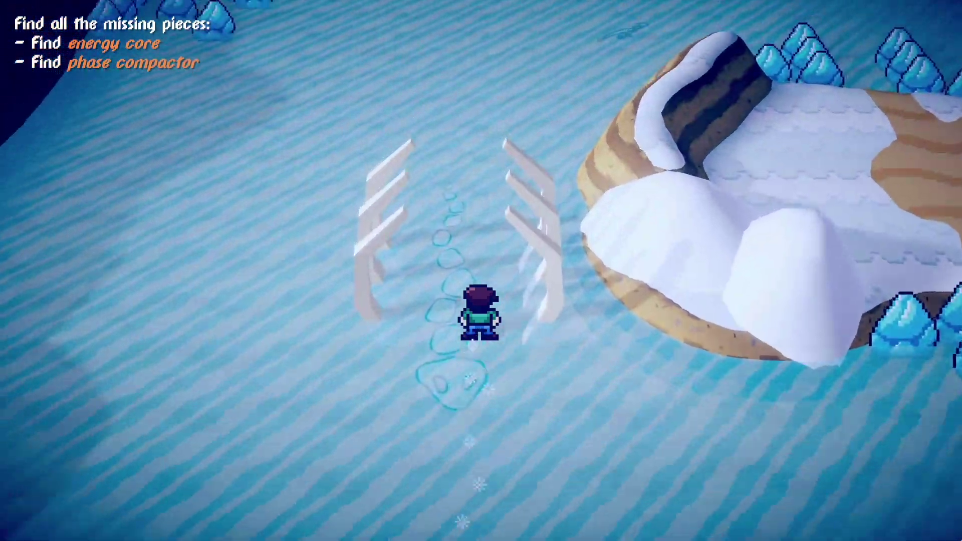
pyautogui.press('w')
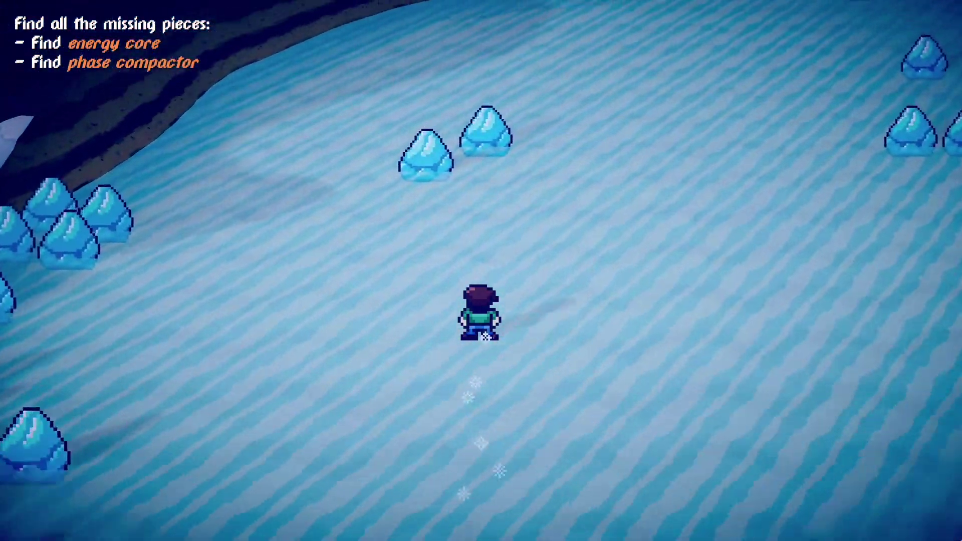